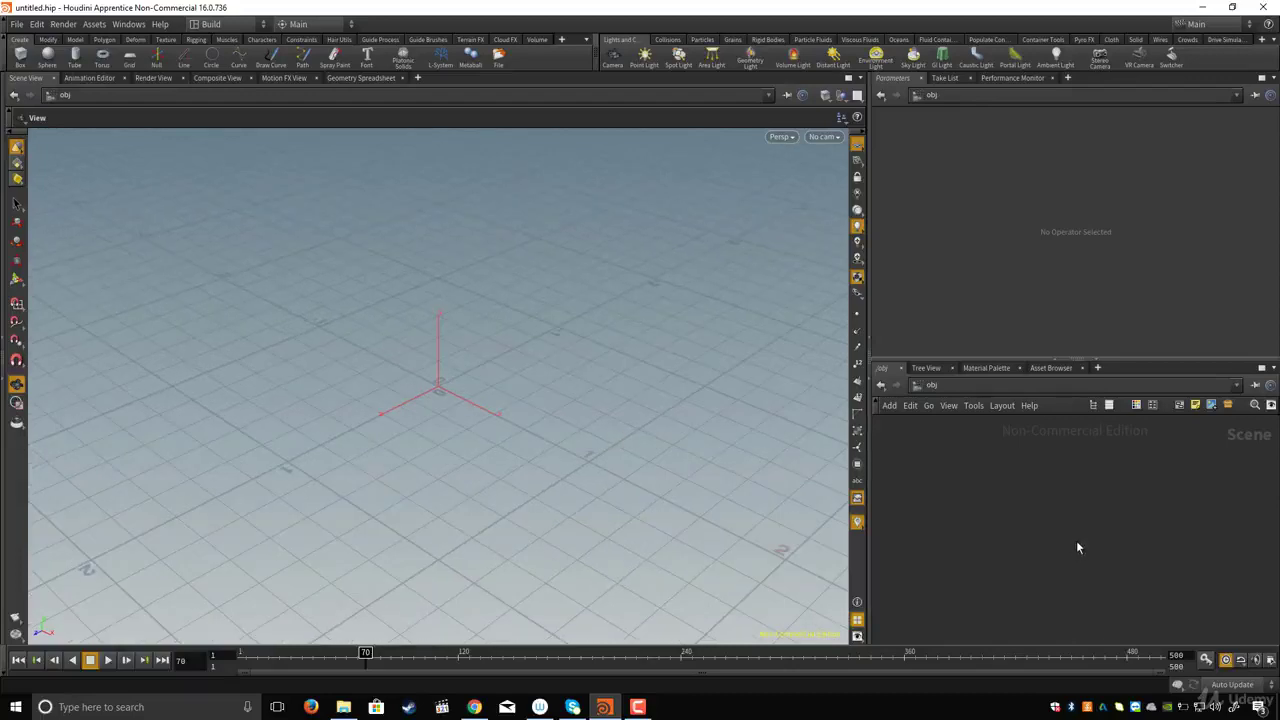
- Create a Geometry object, go inside it and delete its default node
key(Tab)
text(geo)
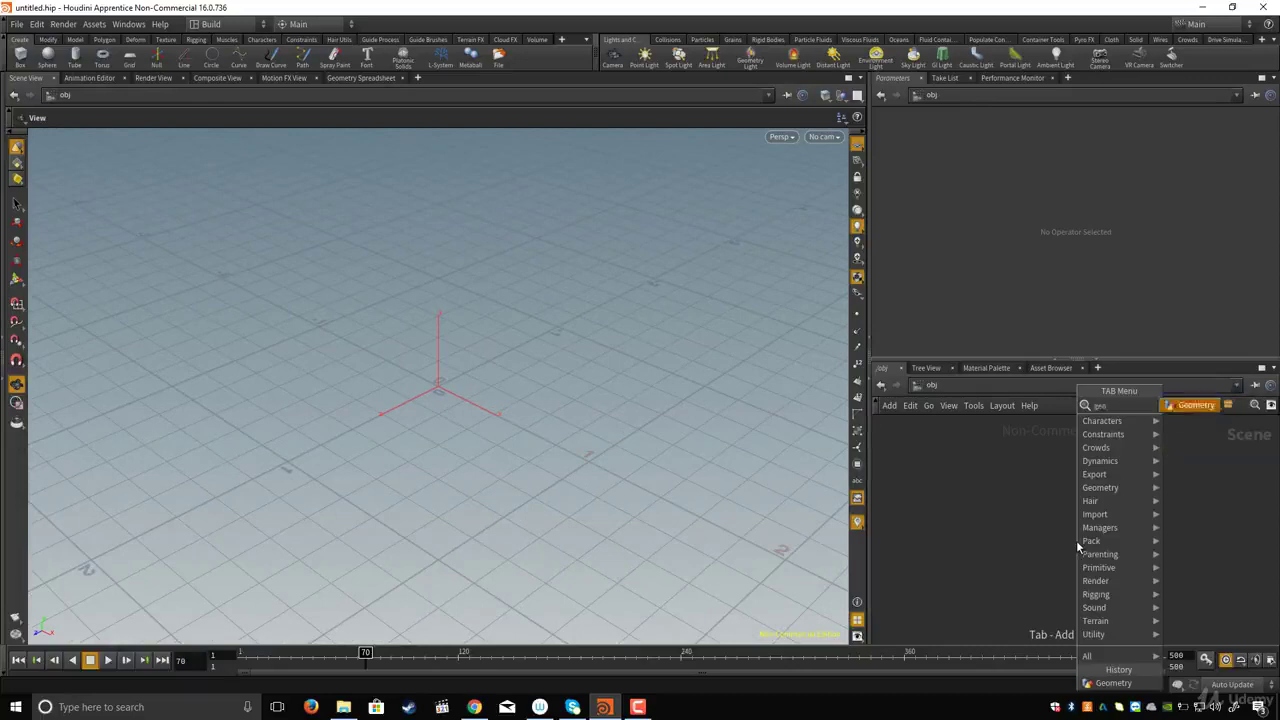
key(Return)
click(1077, 547)
double_click(1077, 547)
drag(1029, 501, 1161, 571)
key(Delete)
- Add a Sphere node inside the geometry object and set its primitive type to Polygon Mesh
key(Tab)
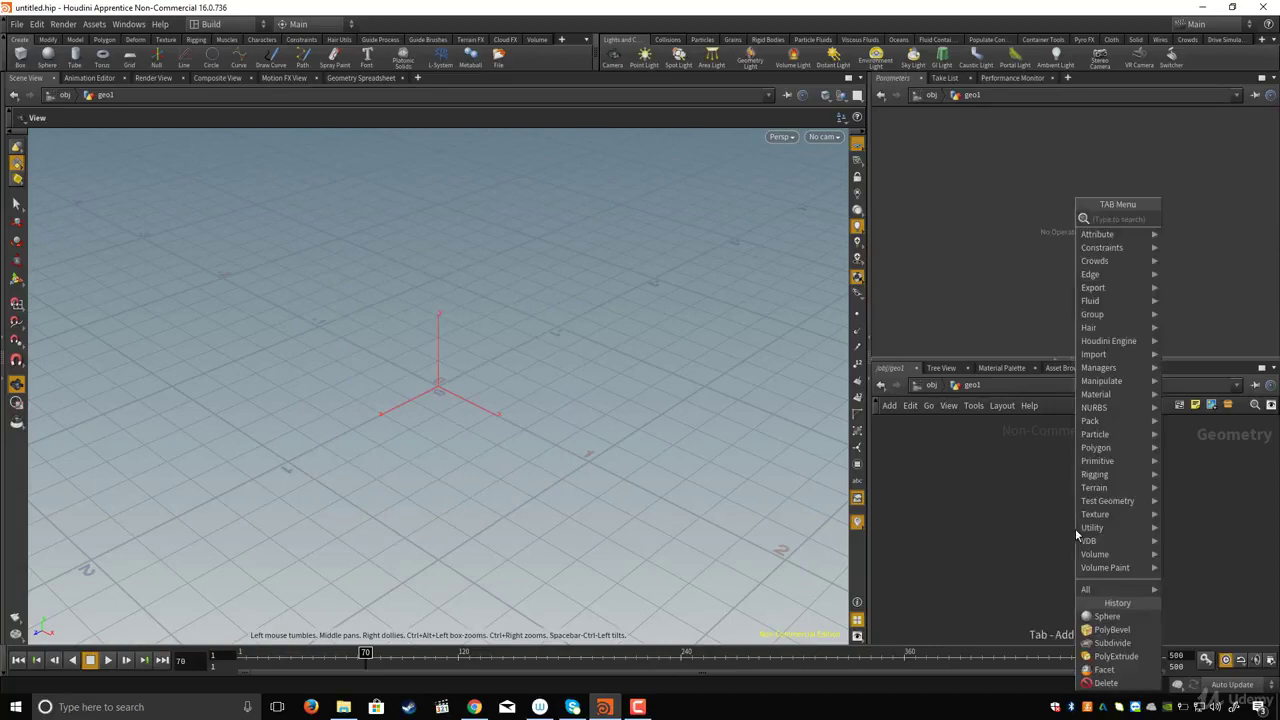
text(sph)
key(Return)
click(1075, 530)
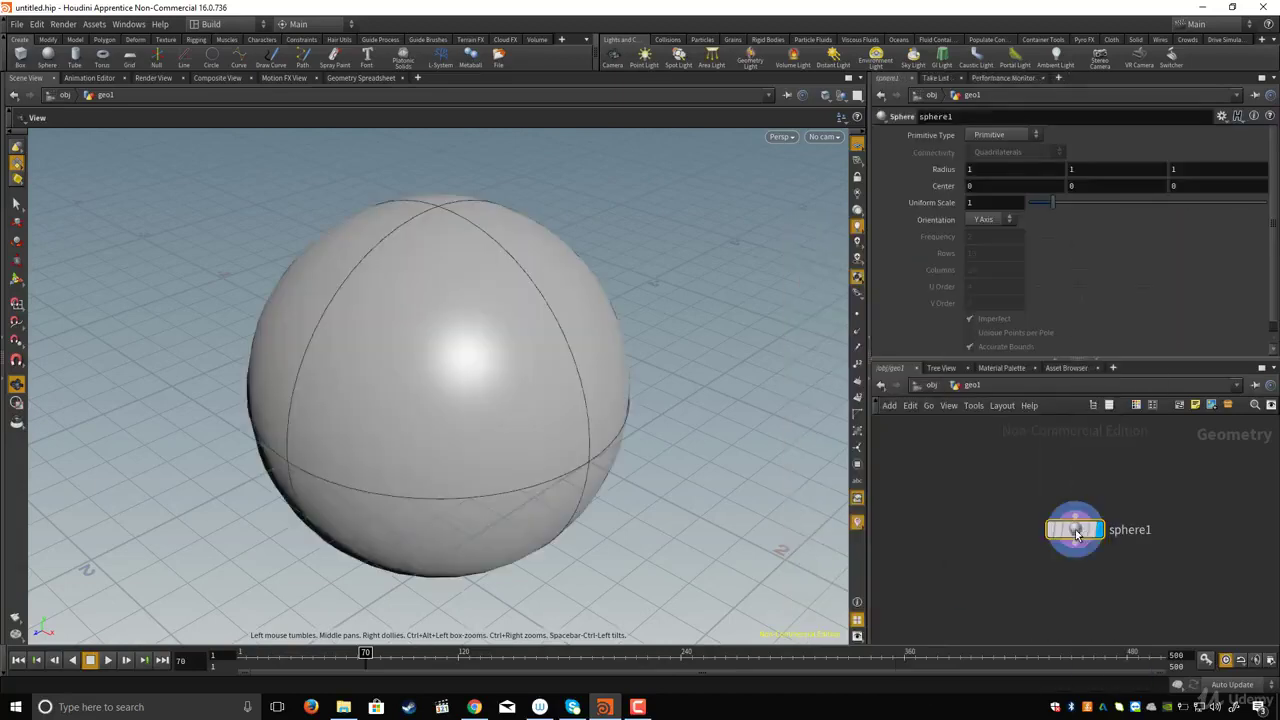
click(976, 138)
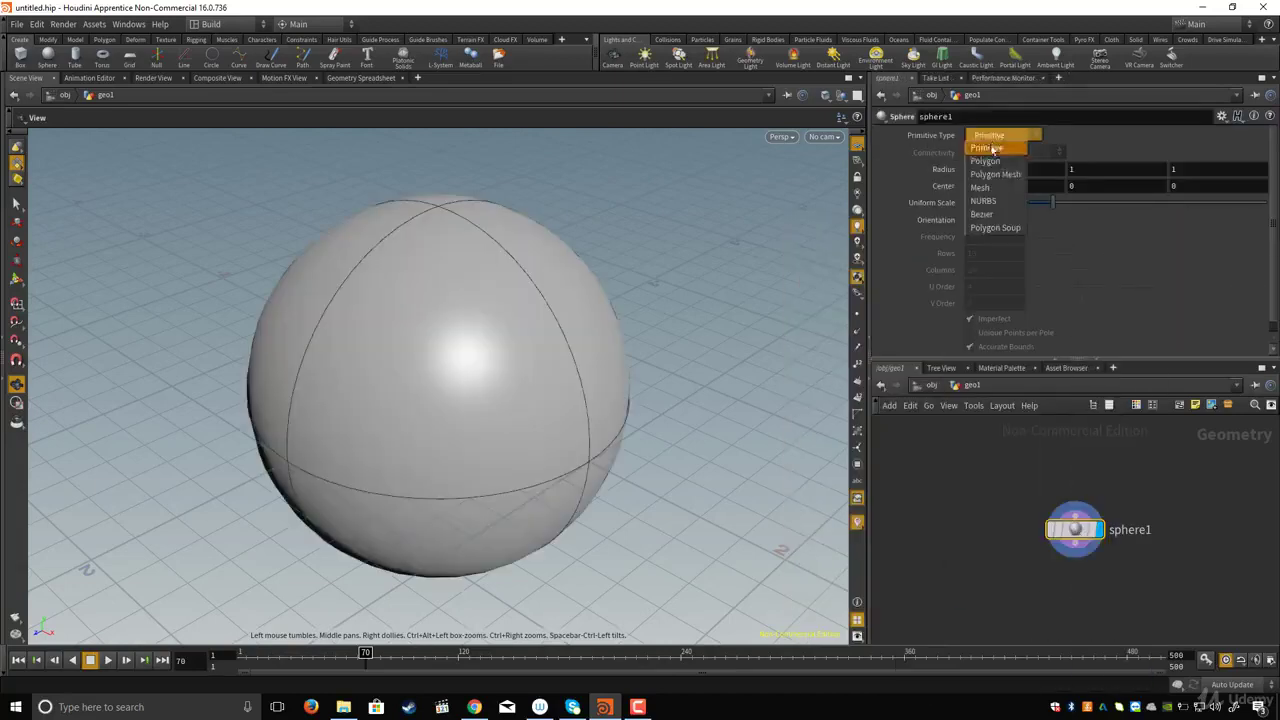
click(992, 174)
drag(549, 426, 497, 381)
drag(566, 354, 526, 356)
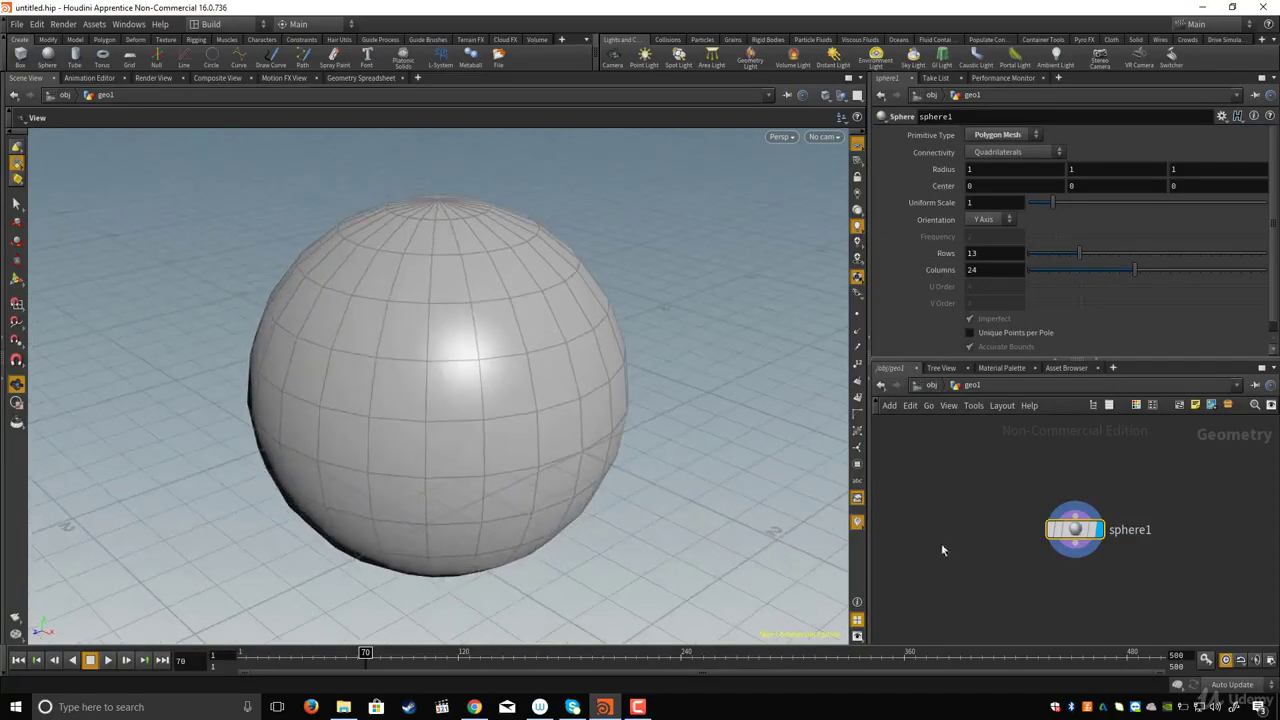
- Add a Group by Range node below the sphere, wire the sphere into it and display its result
middle_drag(960, 545, 945, 520)
key(Tab)
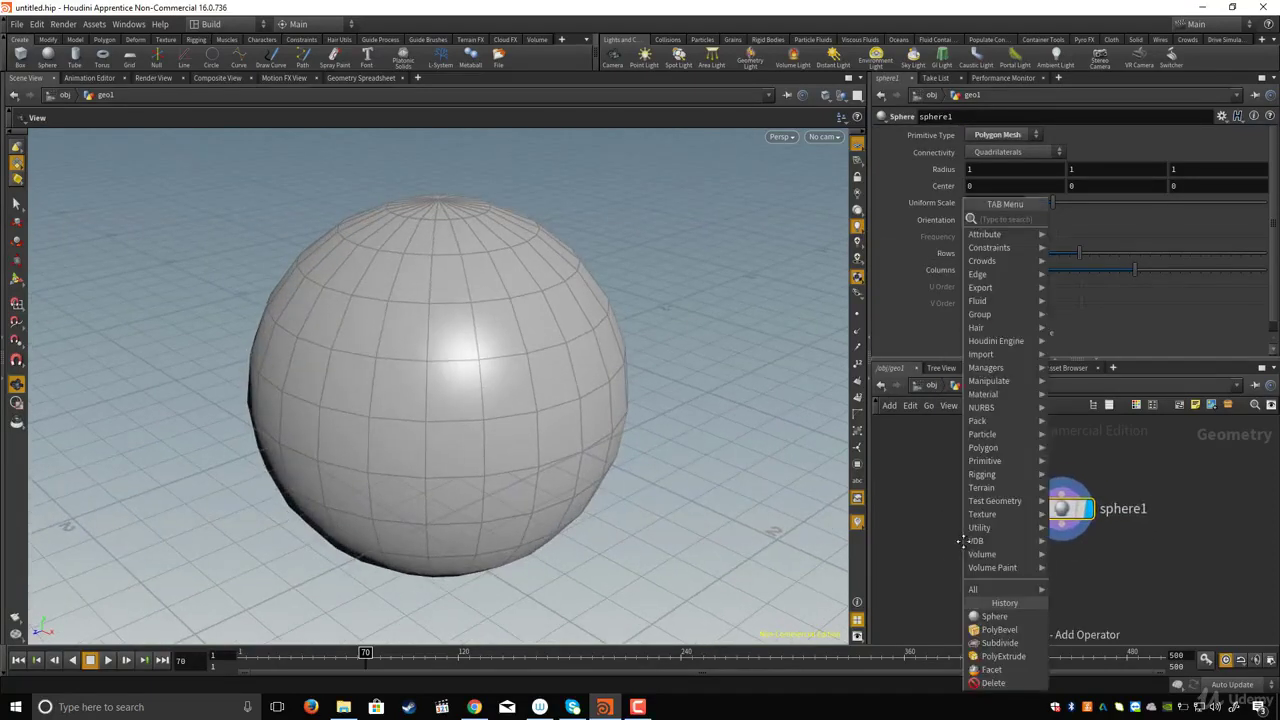
text(grou)
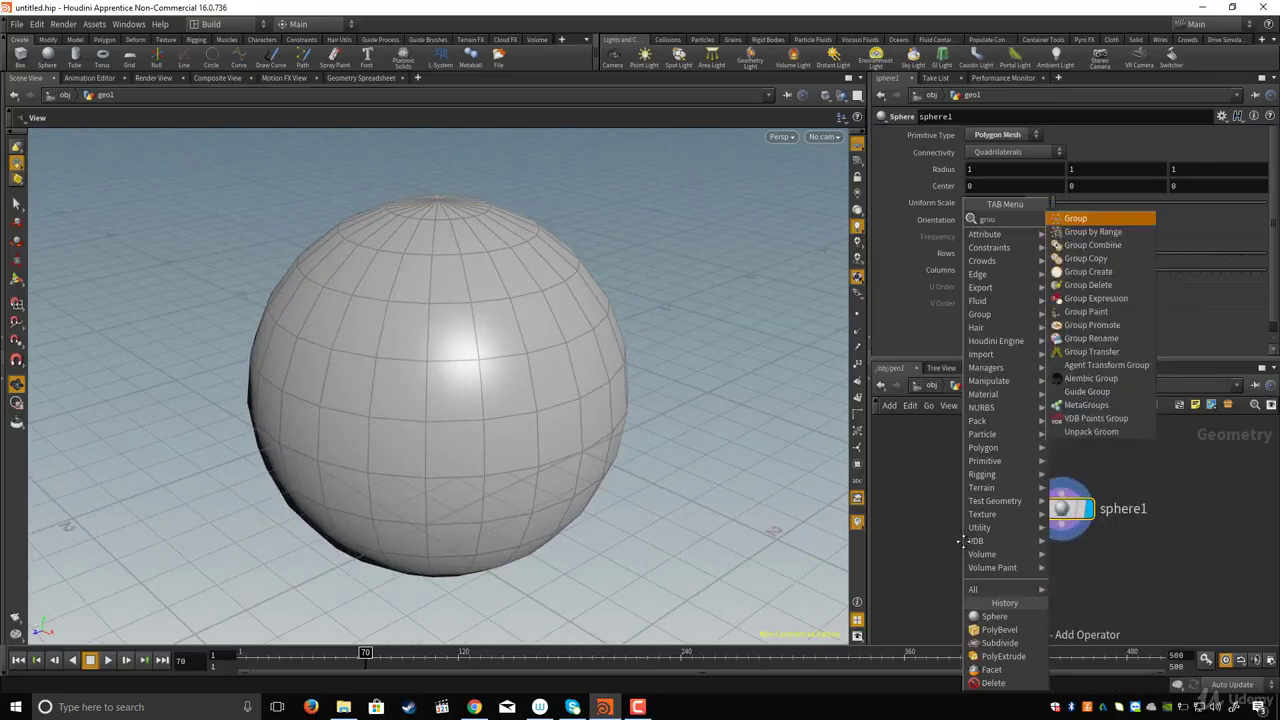
text( b)
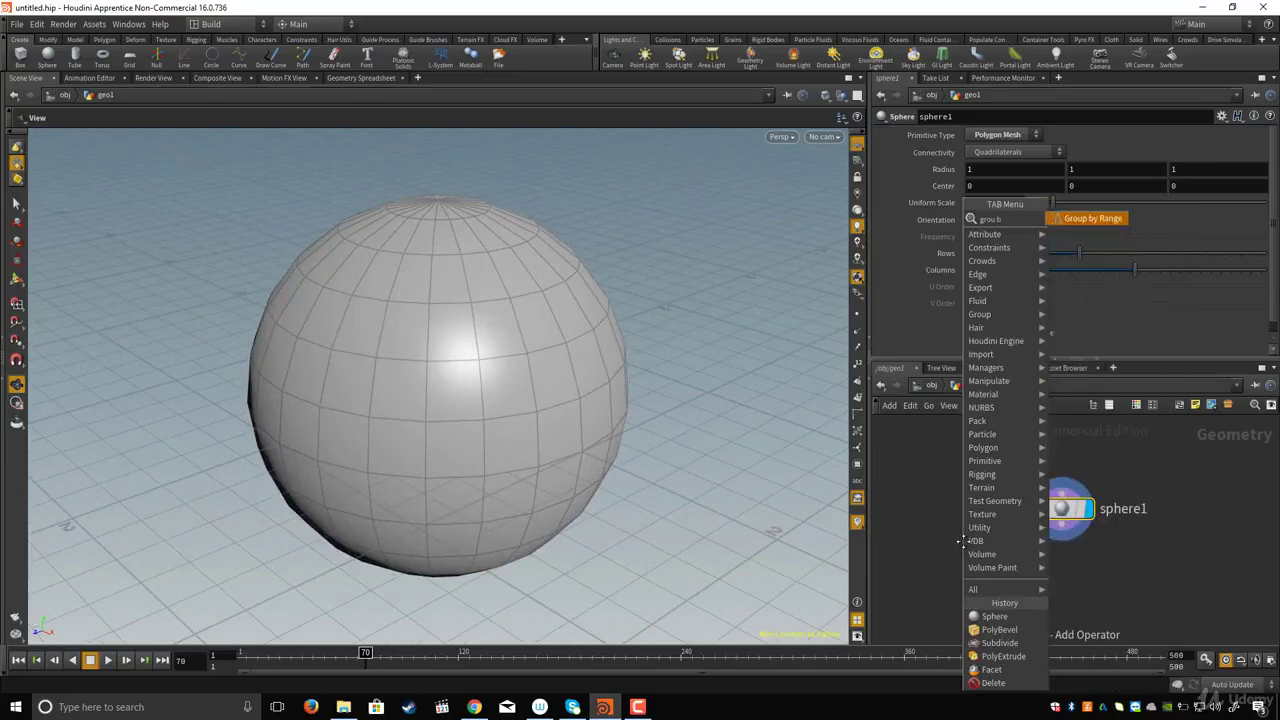
click(1093, 218)
click(1062, 575)
click(1062, 524)
click(1062, 562)
middle_drag(984, 541, 967, 520)
click(1072, 555)
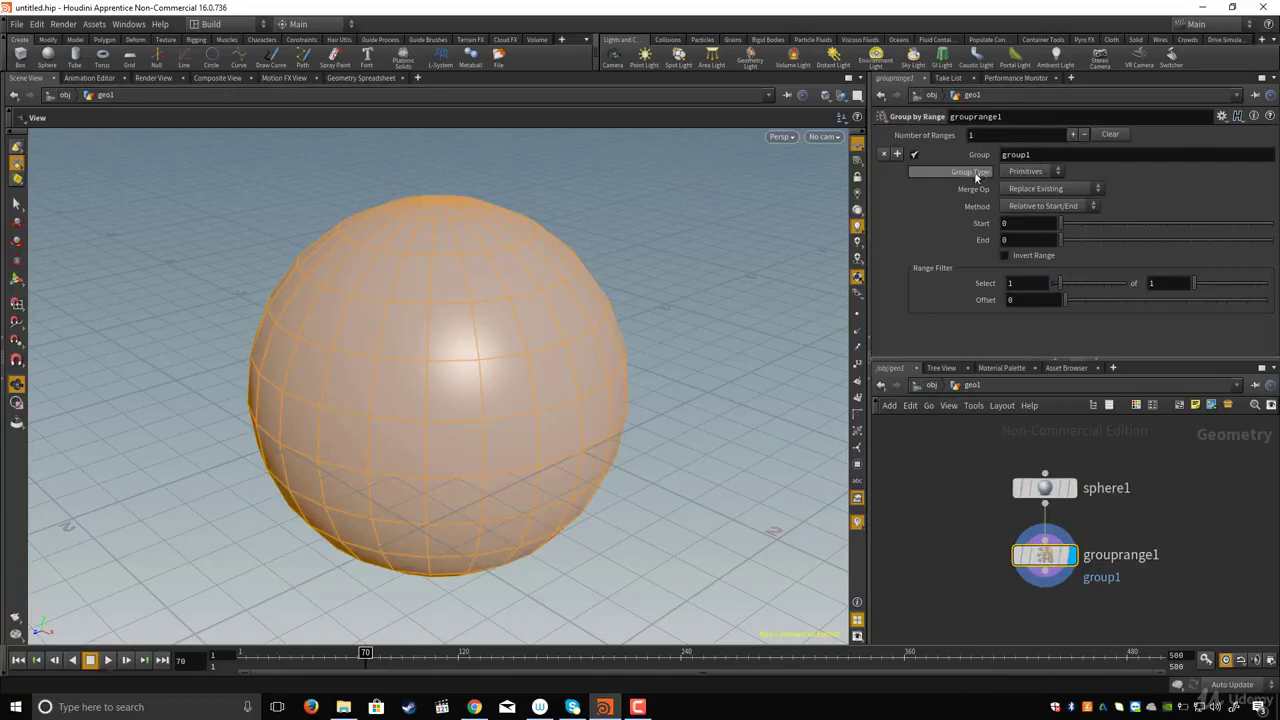
- Keep the group type on Primitives and set the range method to Start/End
click(1029, 175)
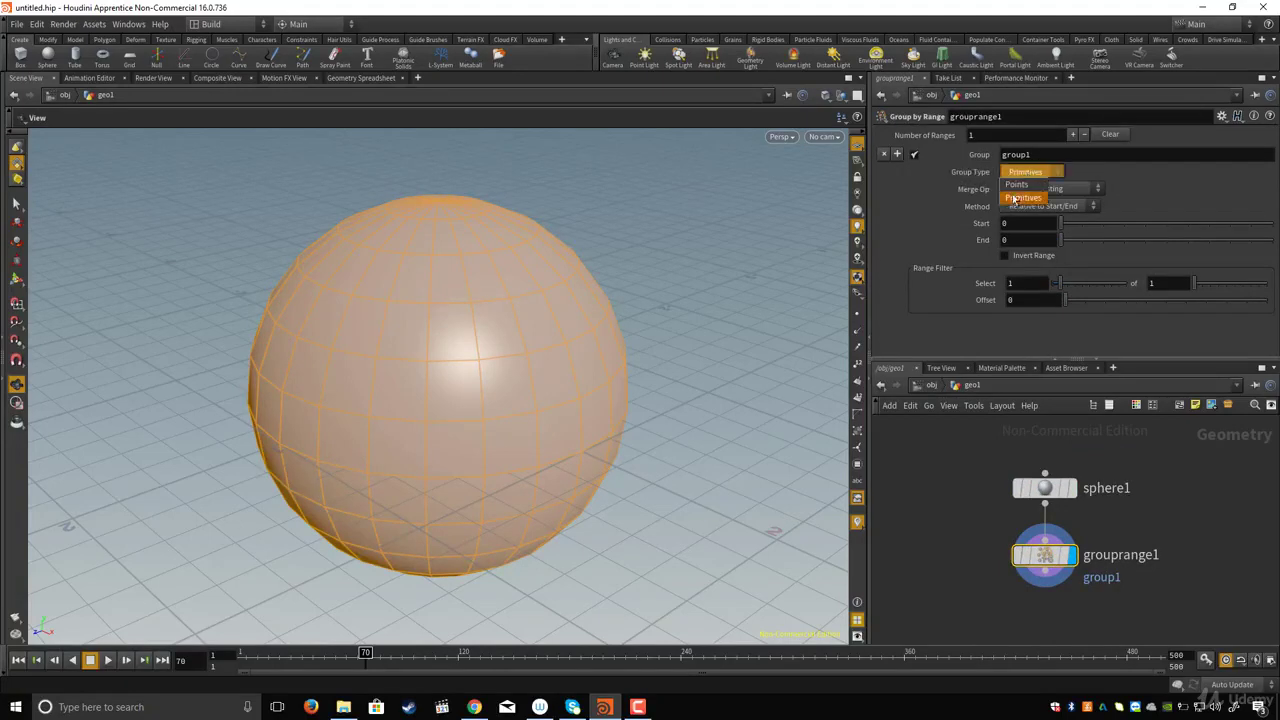
click(962, 190)
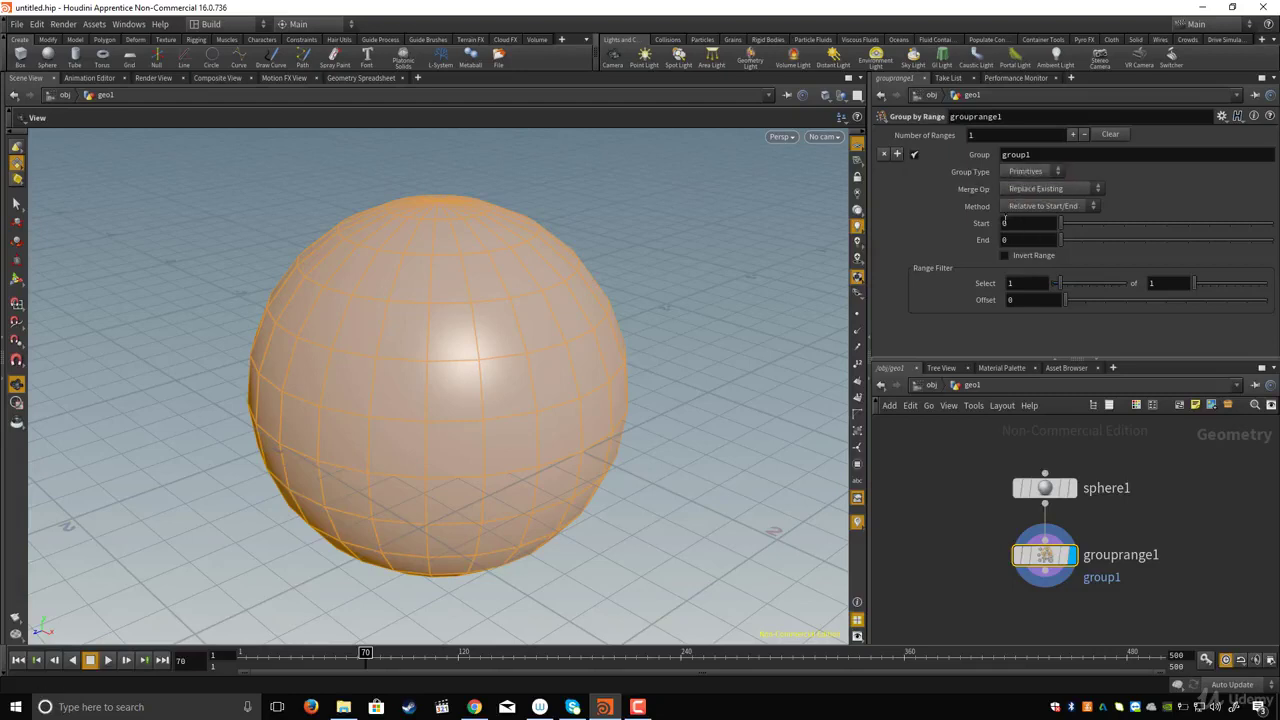
click(1040, 207)
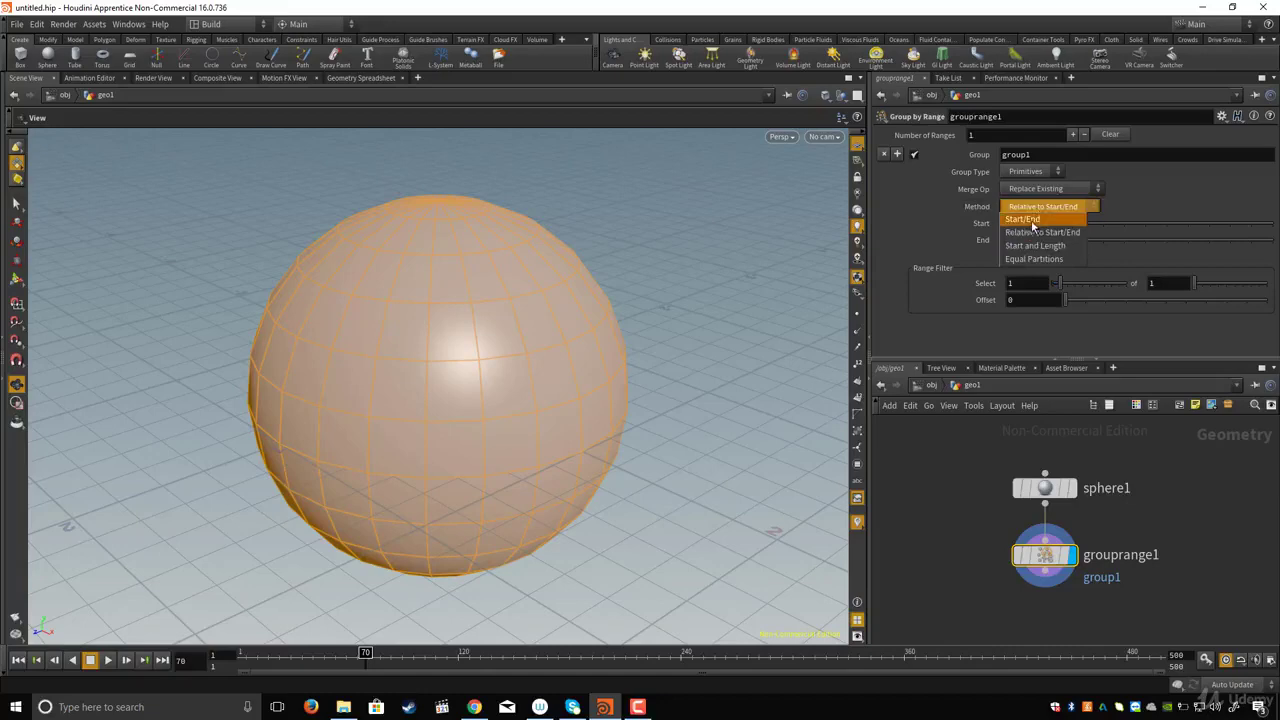
click(1030, 220)
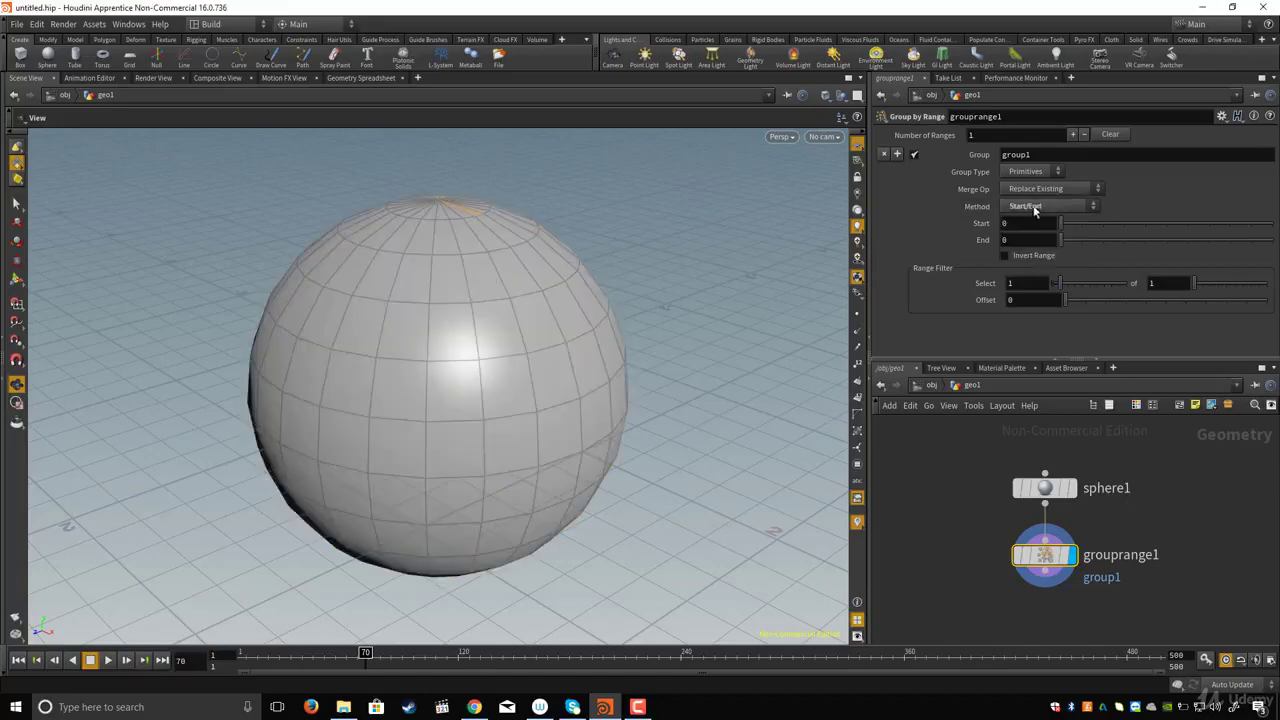
drag(454, 294, 460, 369)
right_drag(460, 369, 630, 482)
drag(630, 482, 554, 420)
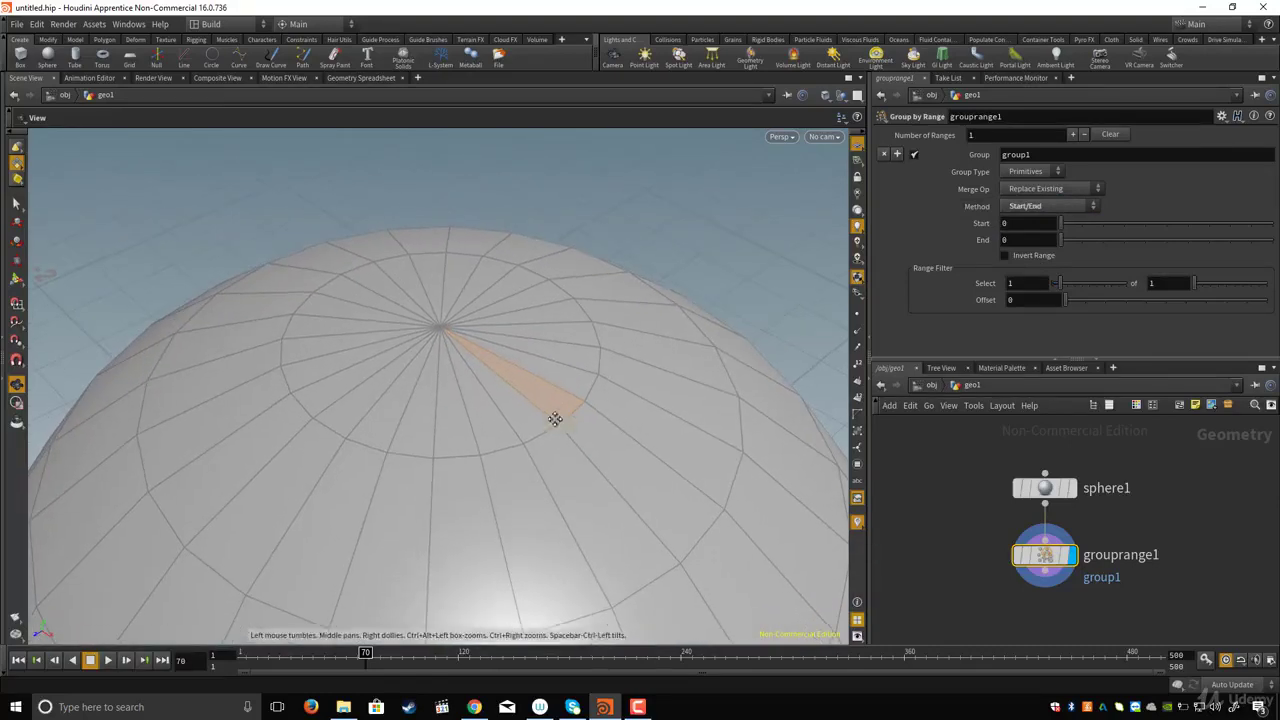
- Set the end of the group range to 10
click(1017, 241)
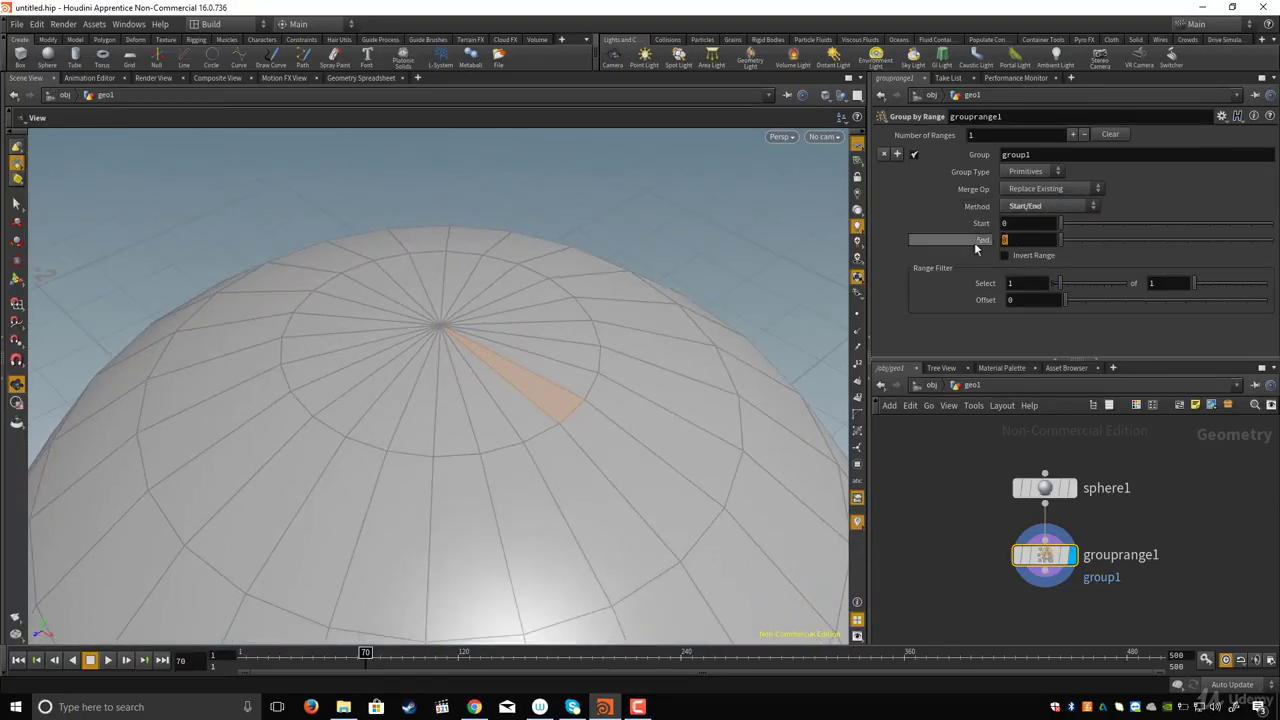
text(10)
key(Return)
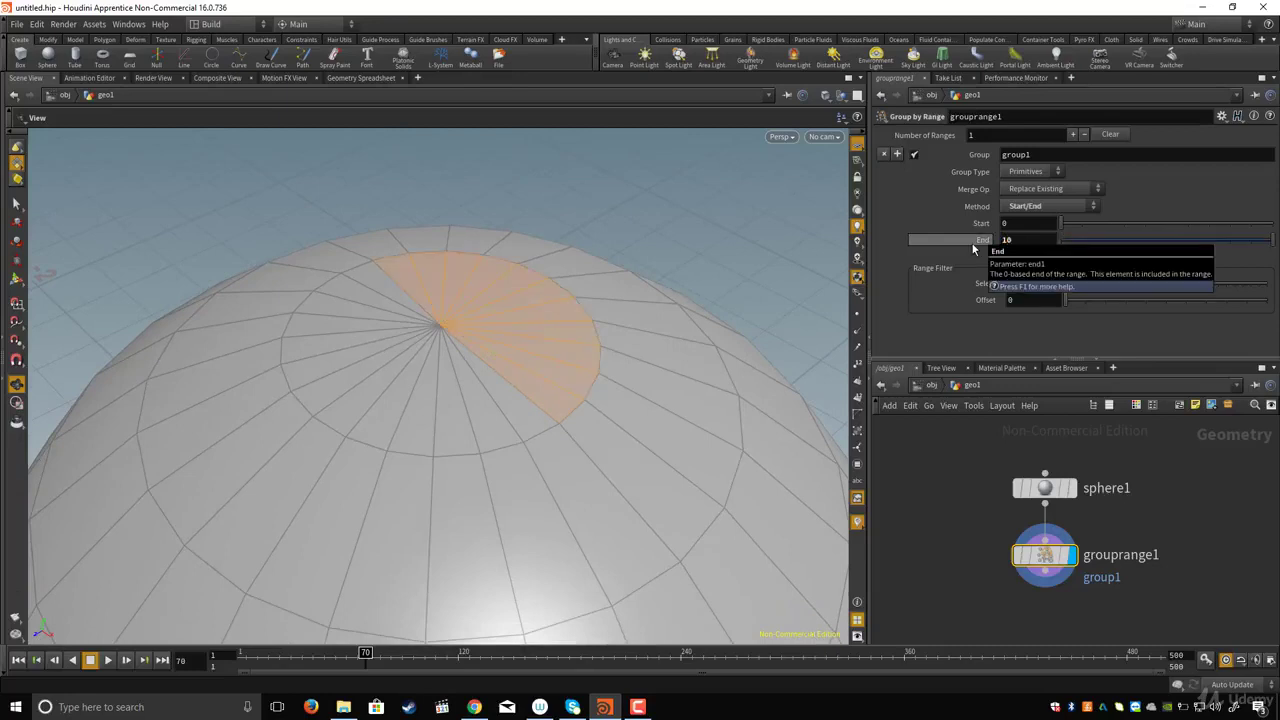
drag(563, 288, 563, 400)
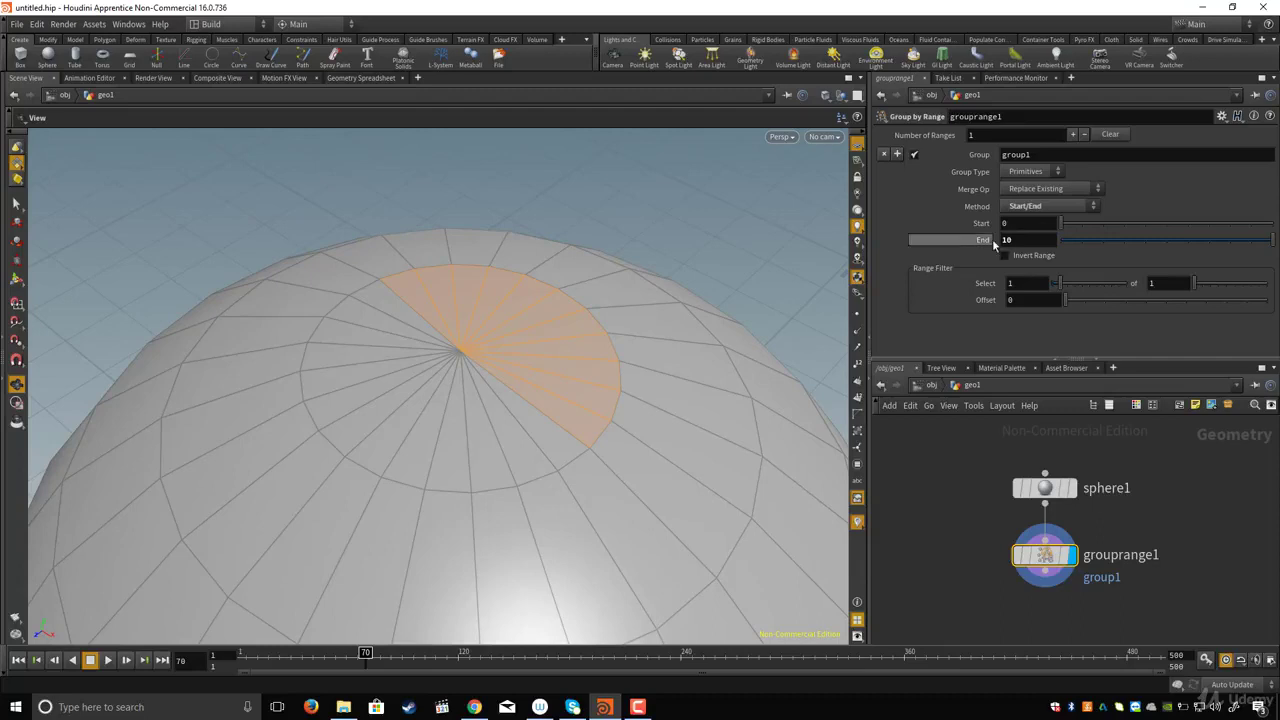
- Show primitive numbers on the sphere and examine those in the grouped range
click(857, 399)
drag(544, 392, 631, 451)
right_drag(522, 348, 774, 354)
right_drag(649, 355, 554, 297)
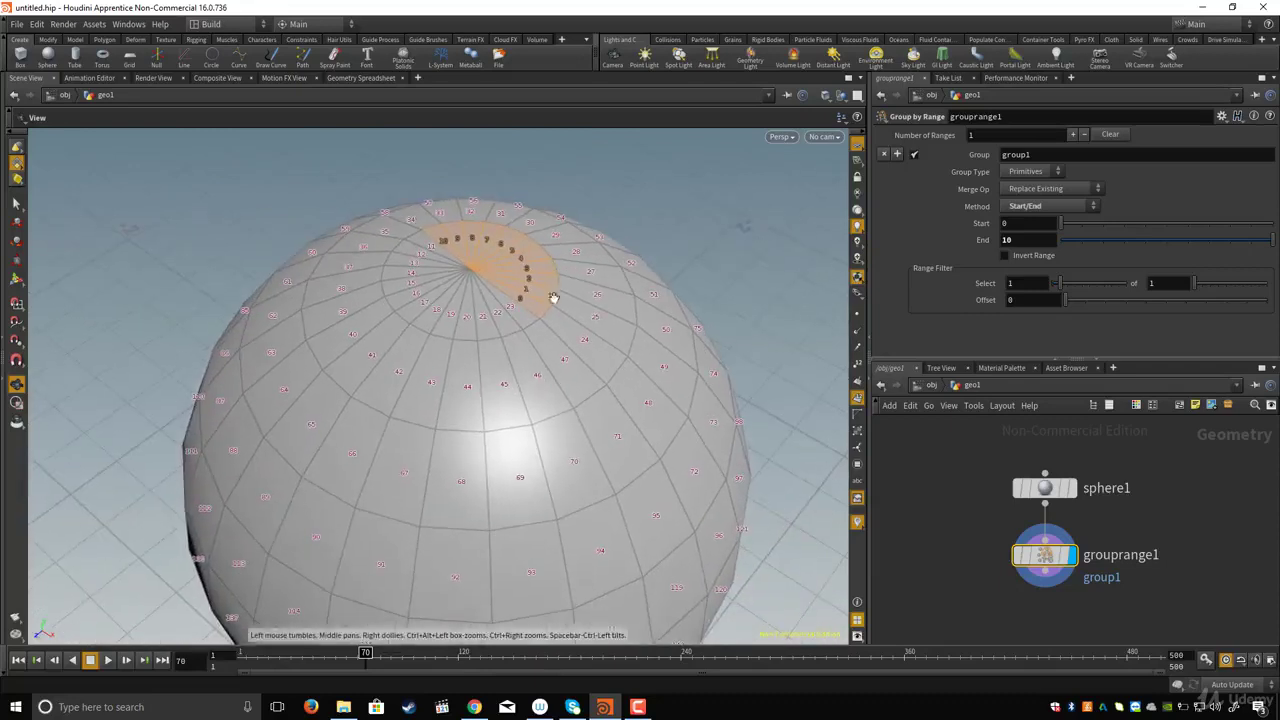
- Try inverting the group range, inspect the sphere, and turn the inversion back off
click(1005, 256)
drag(574, 450, 608, 463)
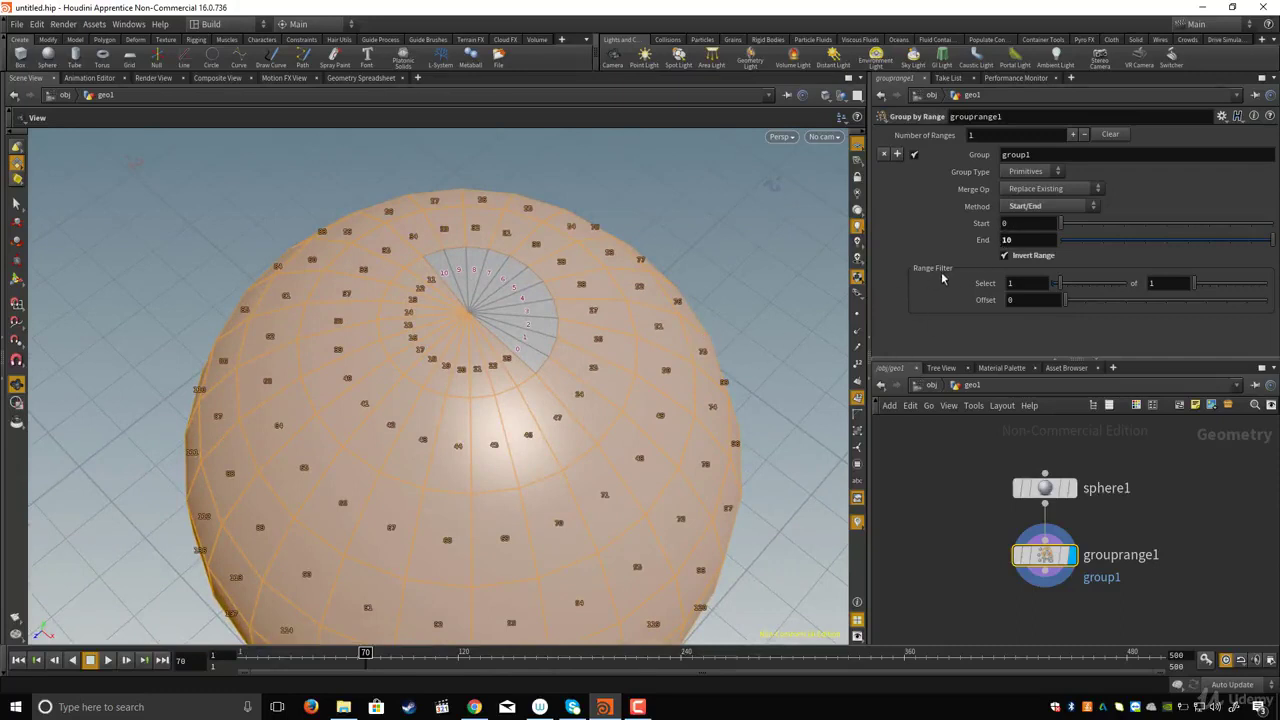
click(1005, 256)
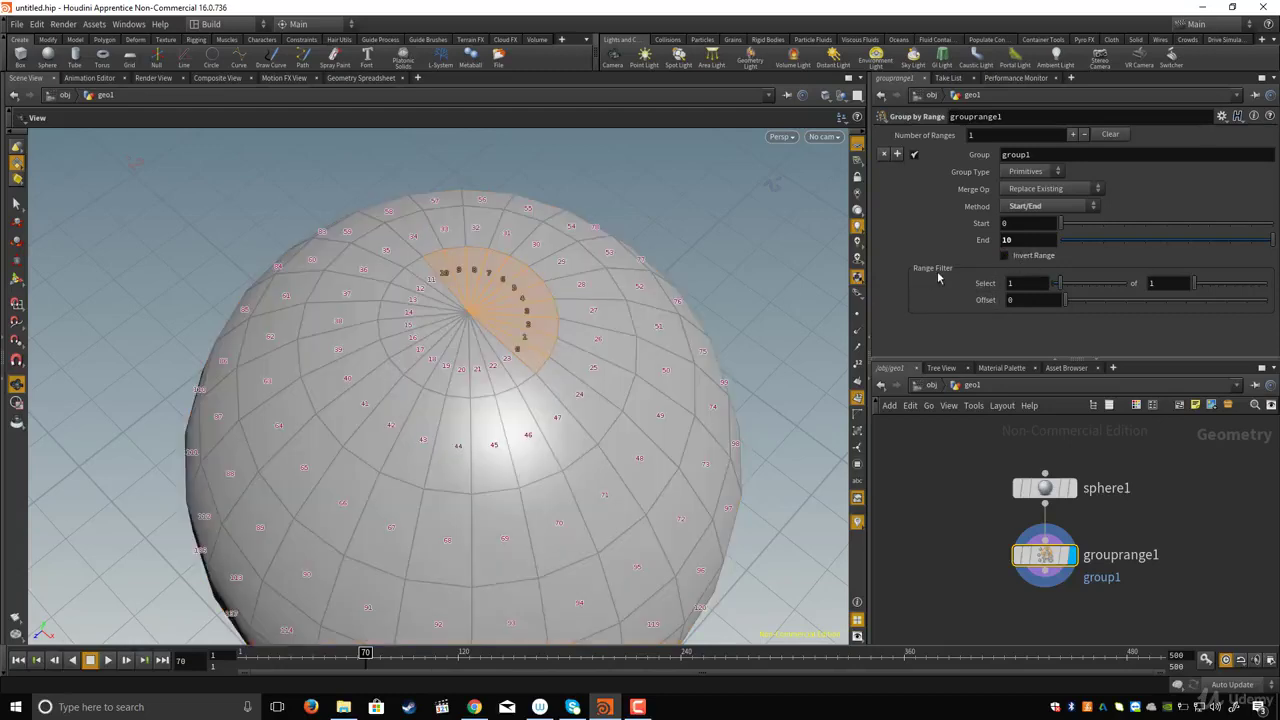
- Try a range filter that selects 1 of 2 primitives, and restore it to 1 of 1
drag(1160, 284, 1132, 289)
text(2)
right_drag(516, 295, 595, 407)
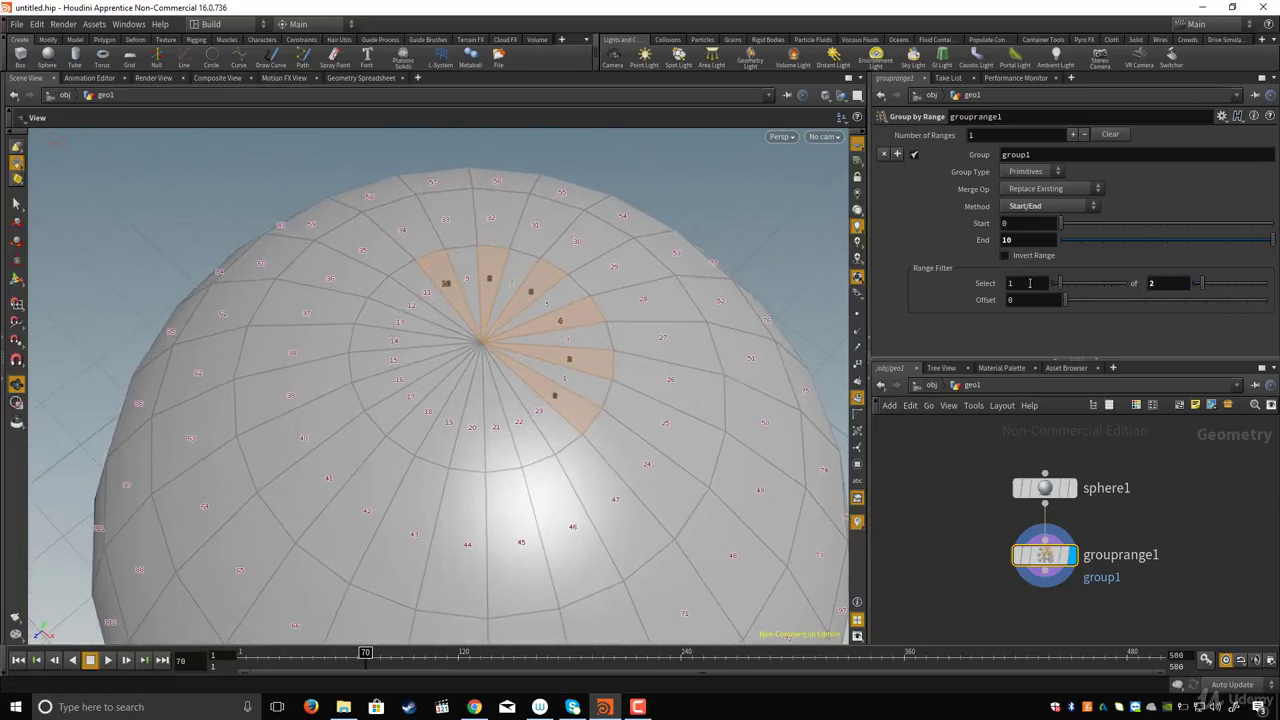
drag(1164, 286, 1129, 295)
- Add a Delete node below the Group by Range node, wire it in and display its result
middle_drag(975, 566, 961, 510)
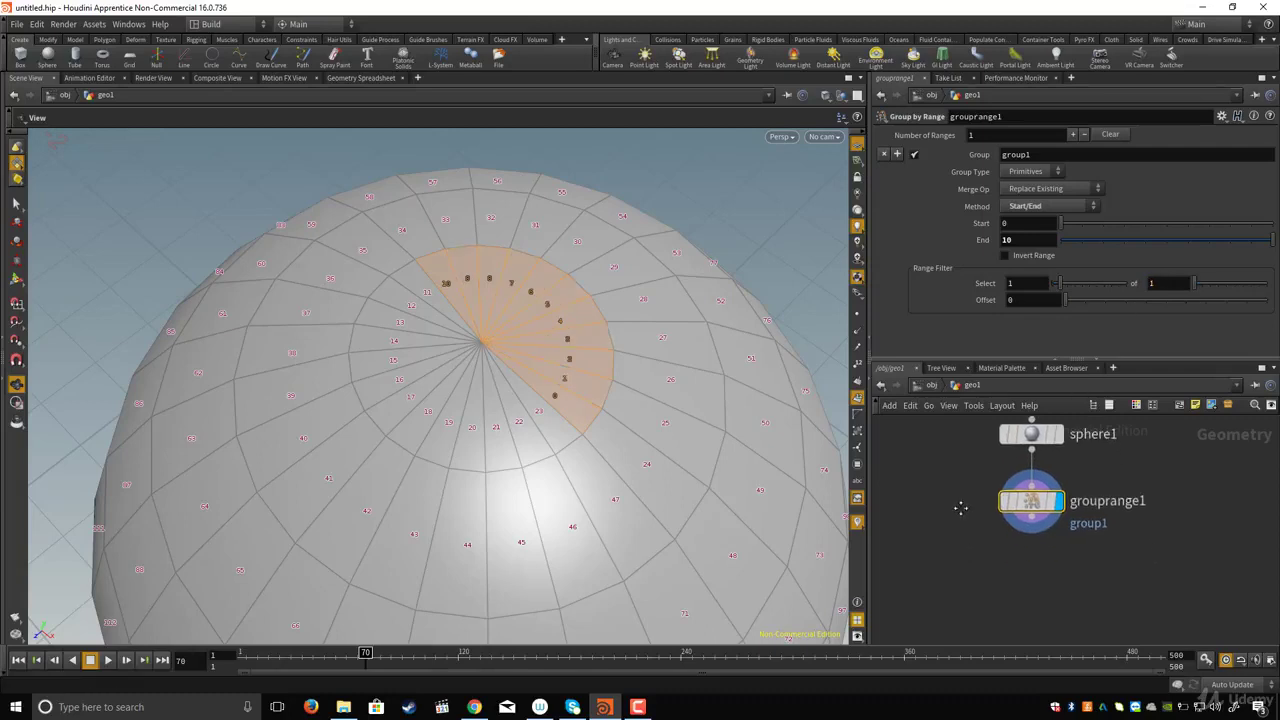
right_drag(660, 429, 586, 388)
drag(586, 388, 569, 354)
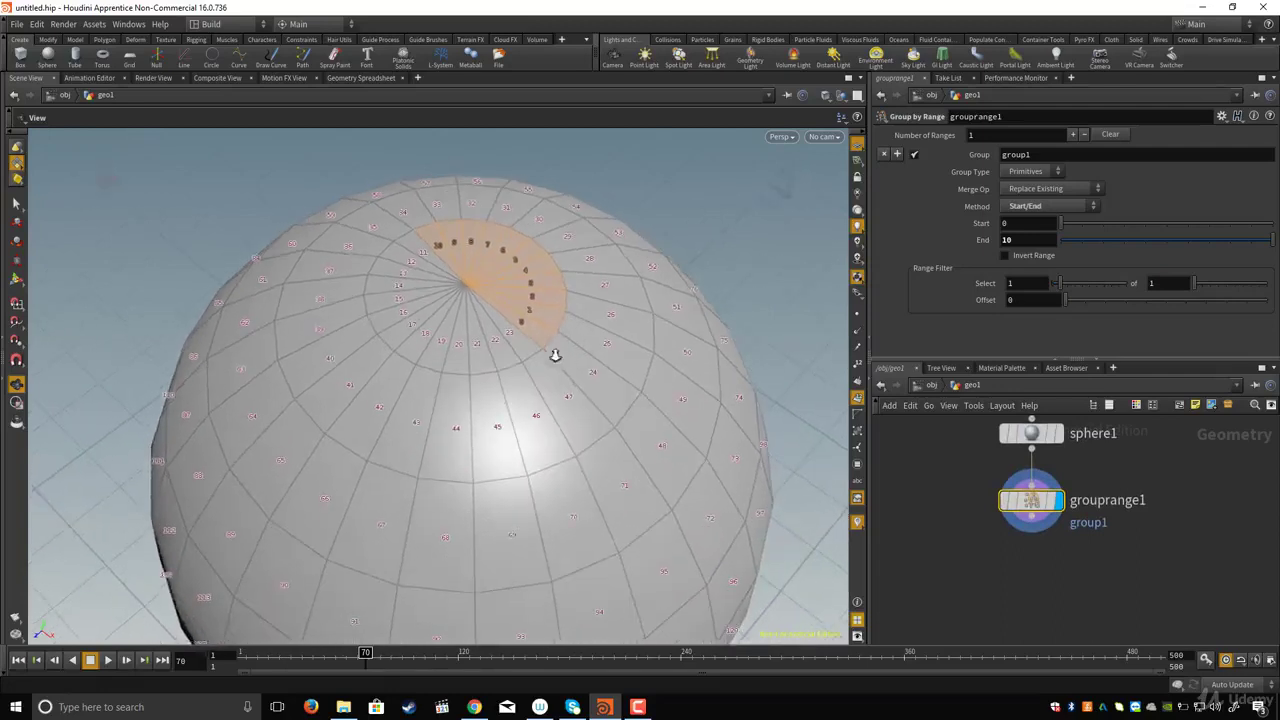
scroll(569, 354, down, 1)
middle_drag(1030, 546, 1028, 537)
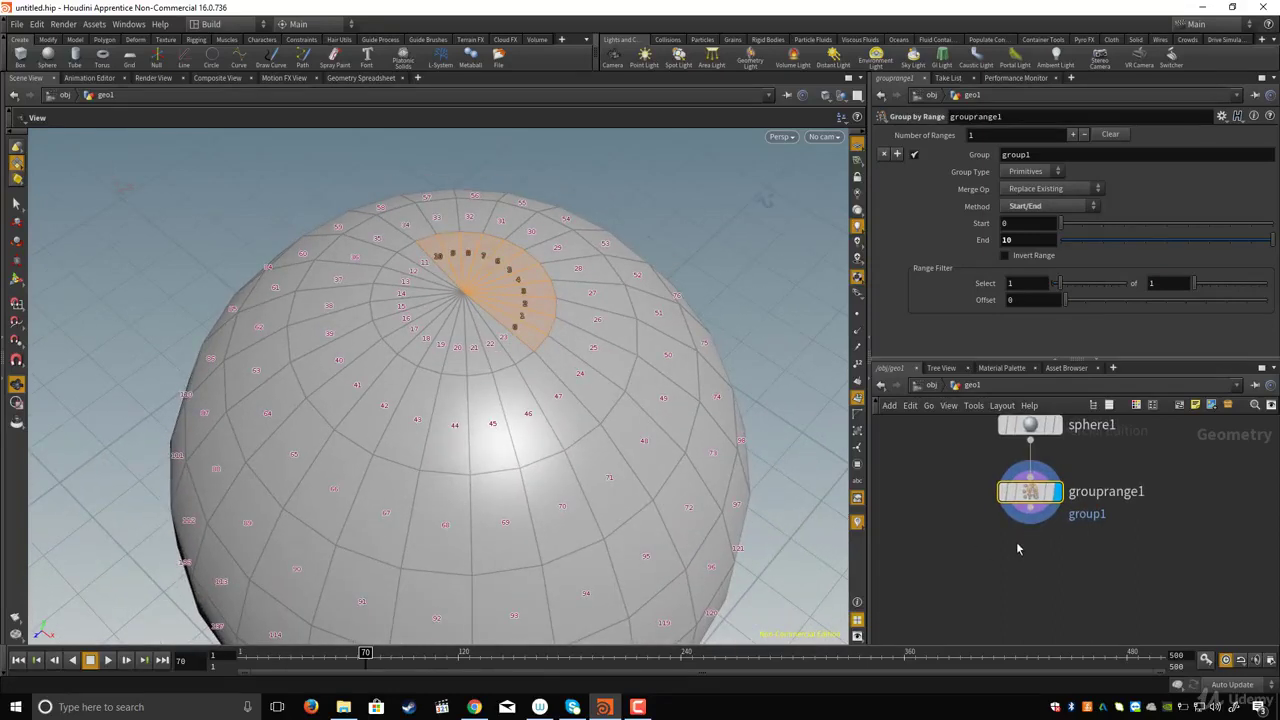
key(Tab)
text(del)
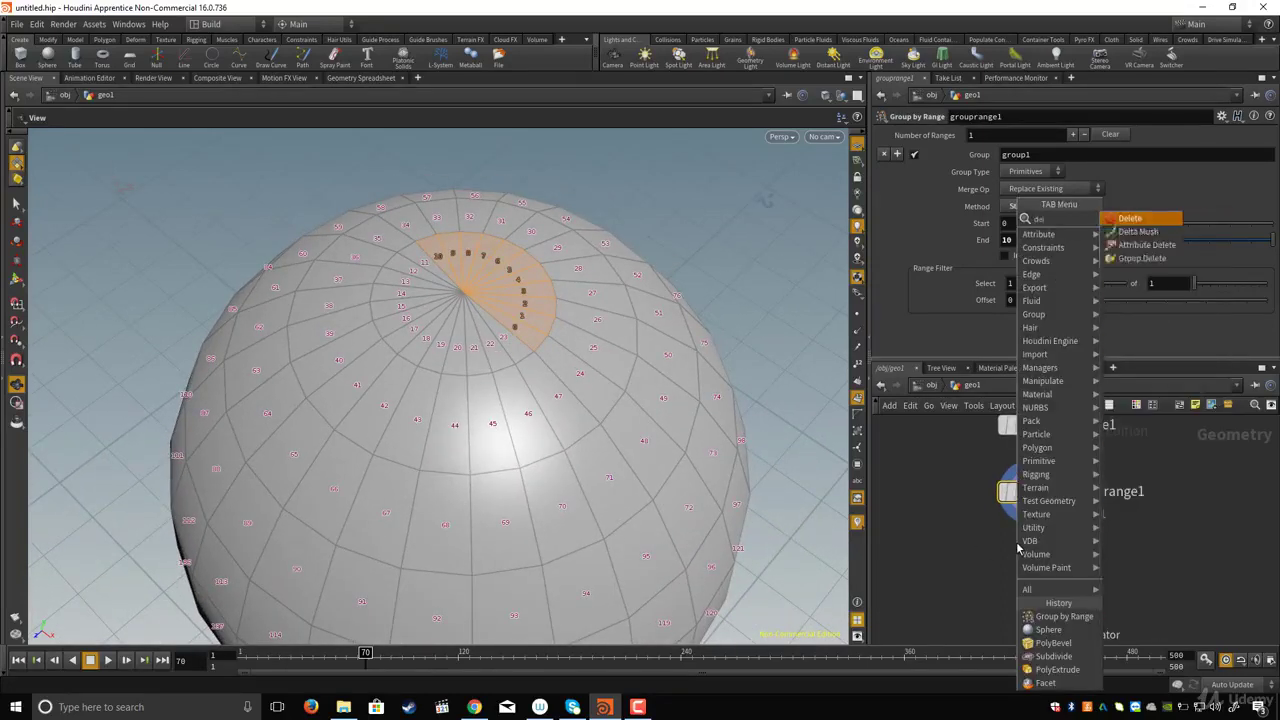
key(Return)
click(1017, 543)
drag(1017, 543, 1030, 571)
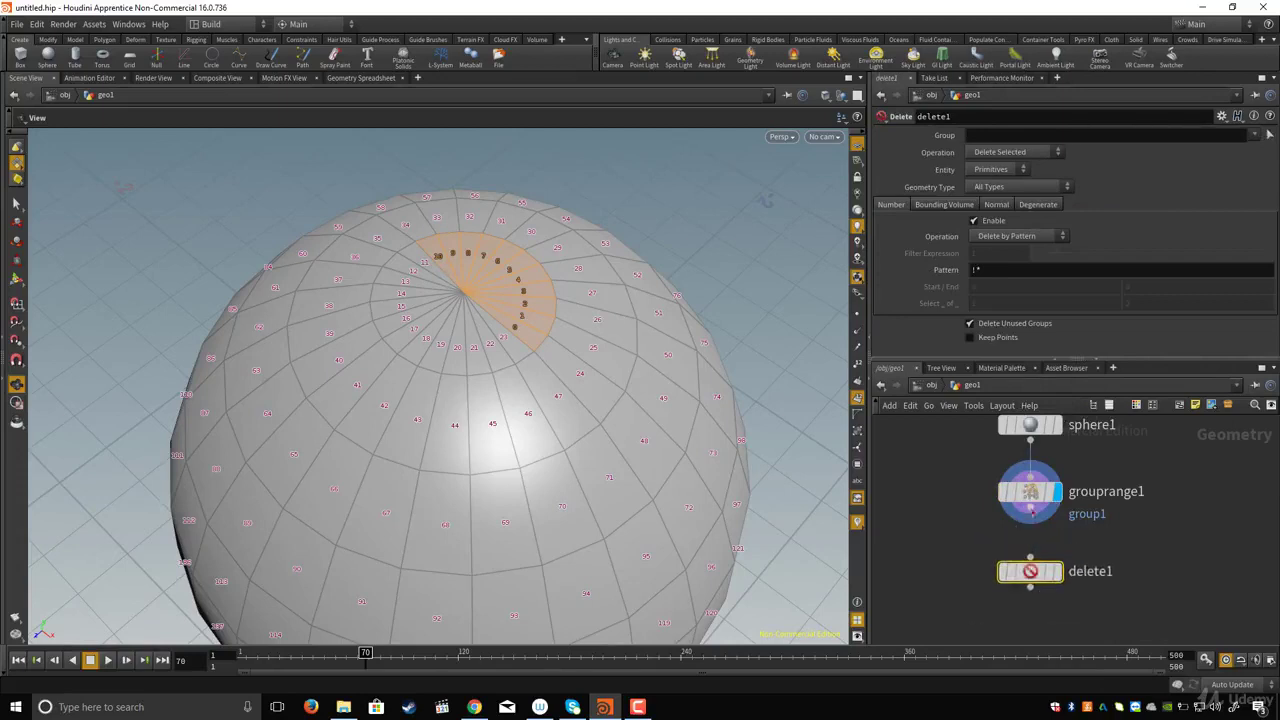
click(1057, 574)
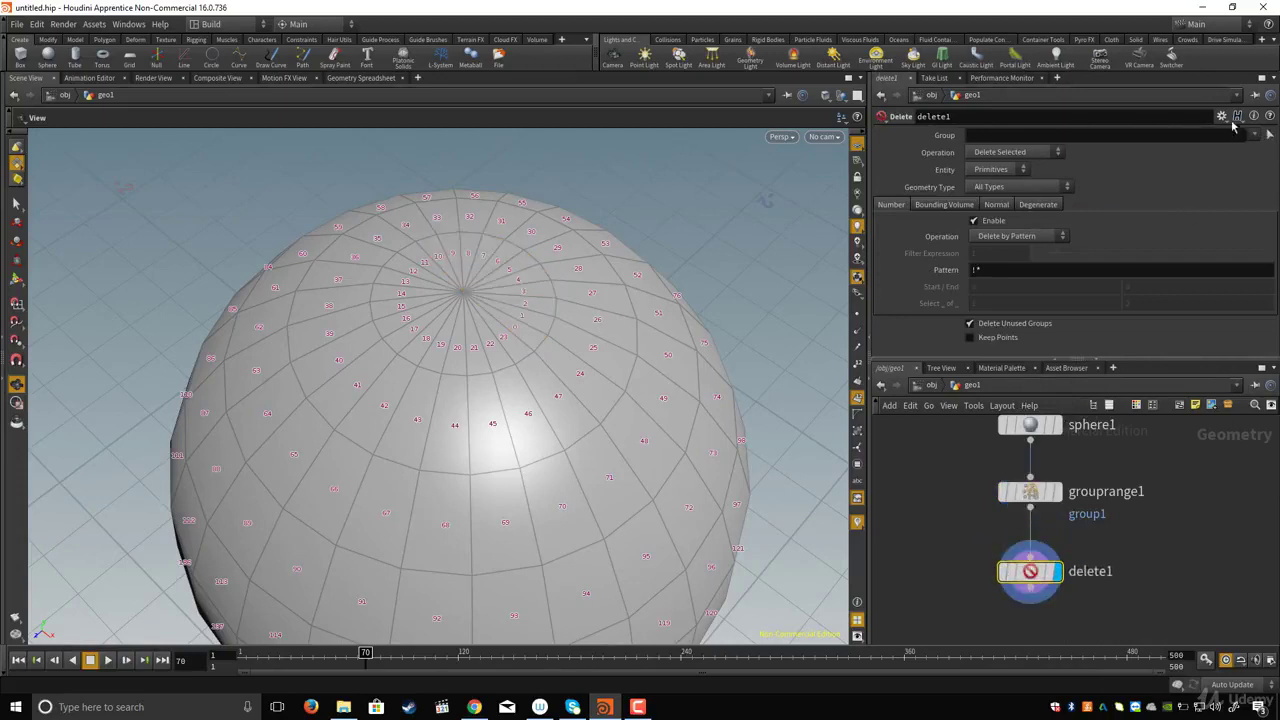
- Set the Delete node's group to group1 and inspect the opening in the sphere
click(1254, 134)
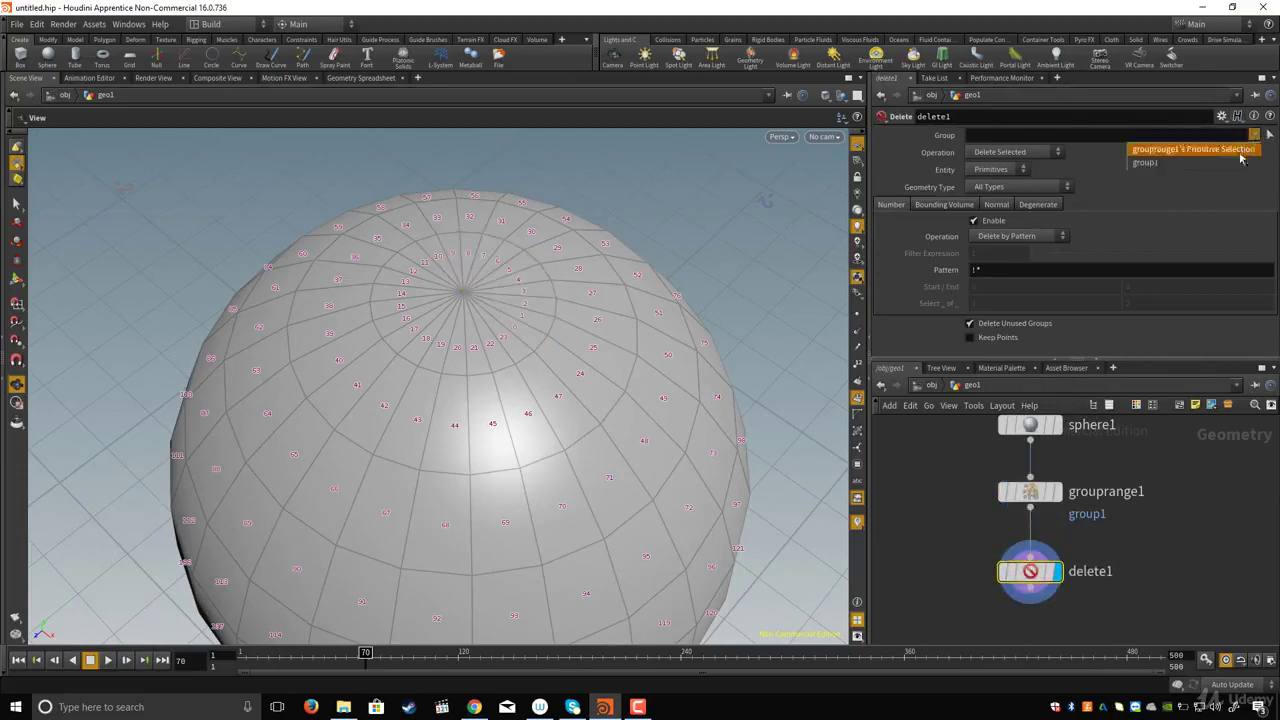
click(1150, 165)
drag(711, 457, 586, 403)
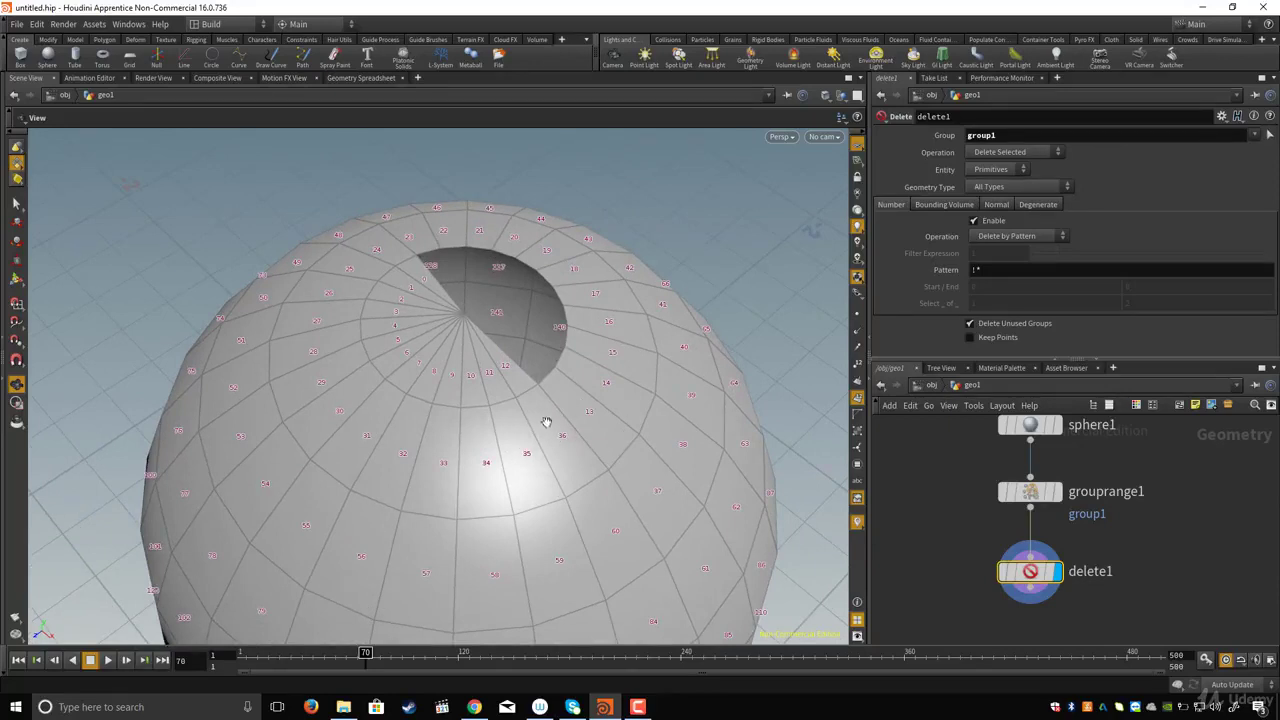
- Set the Group by Range node's End to the expression $F and show its evaluated value
middle_drag(972, 529, 961, 556)
drag(956, 494, 1054, 549)
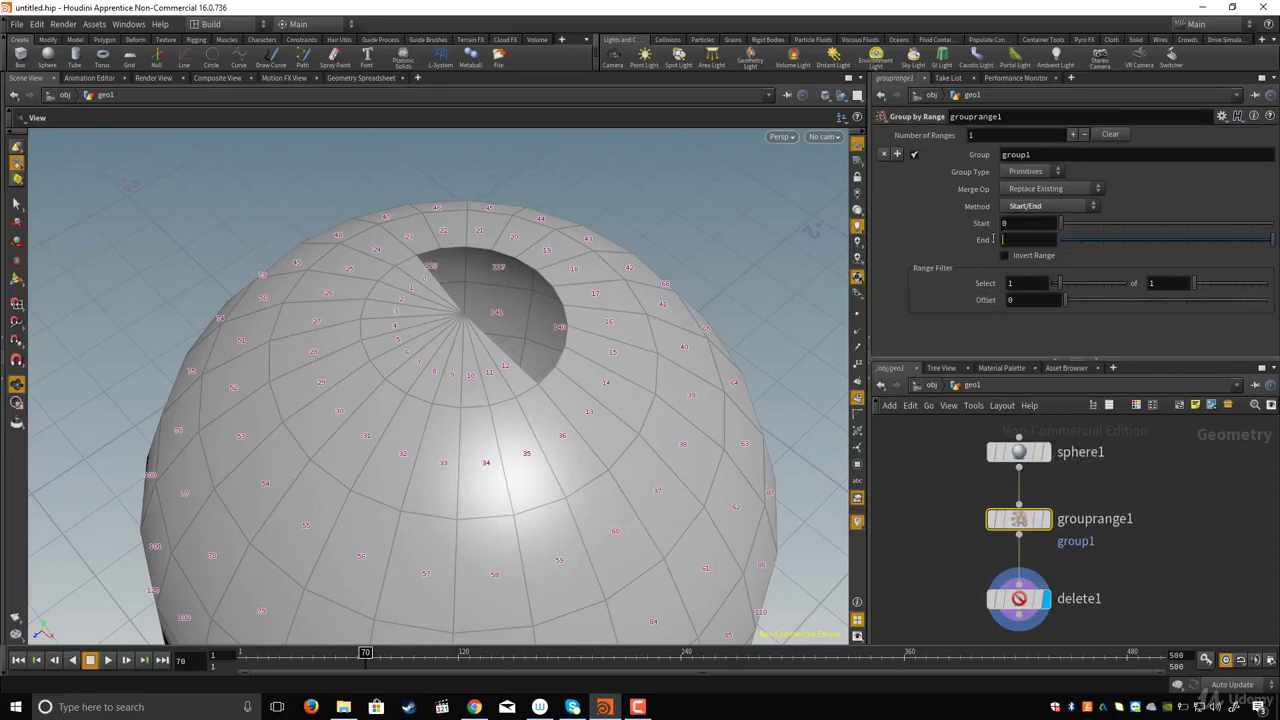
text($)
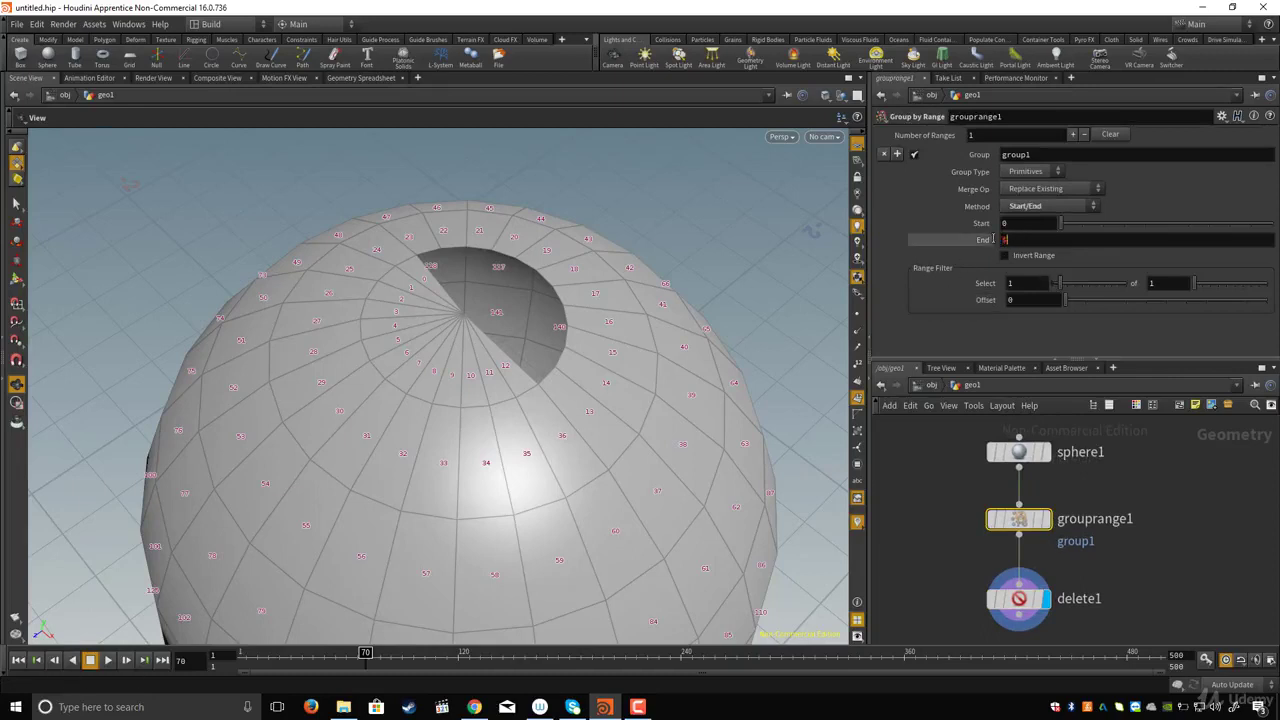
text(F)
key(Return)
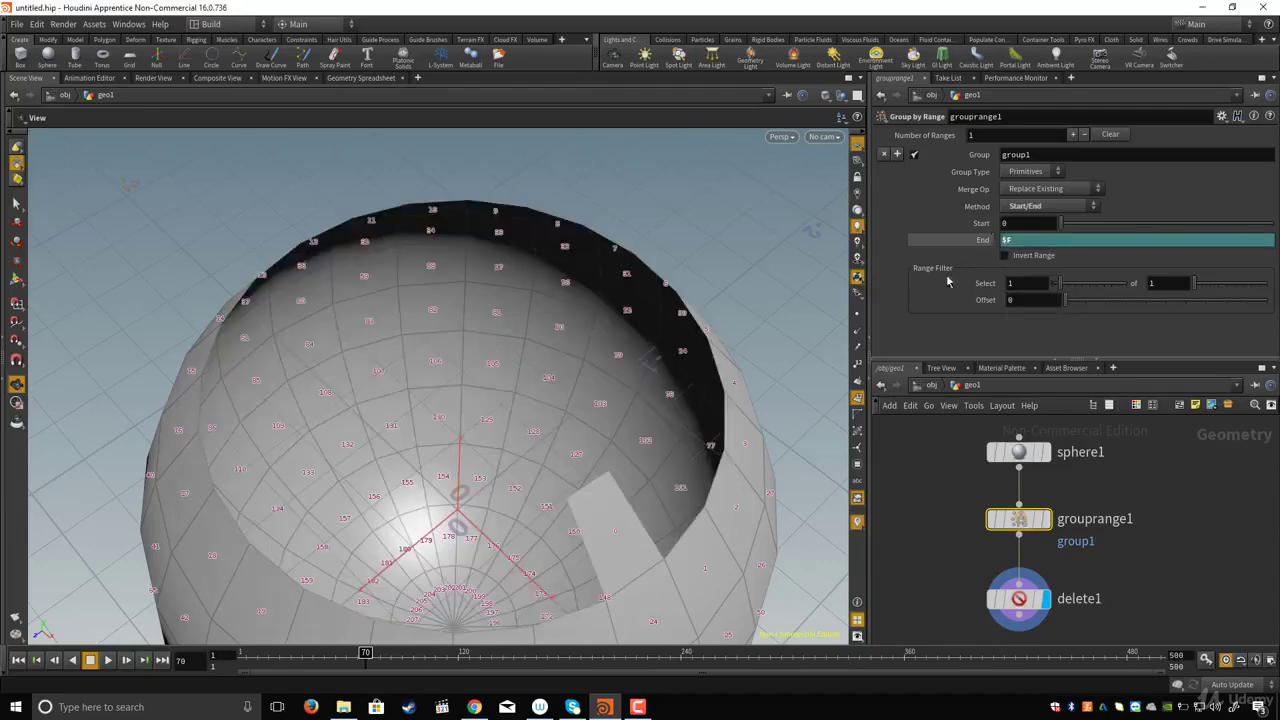
click(980, 242)
click(980, 242)
click(980, 242)
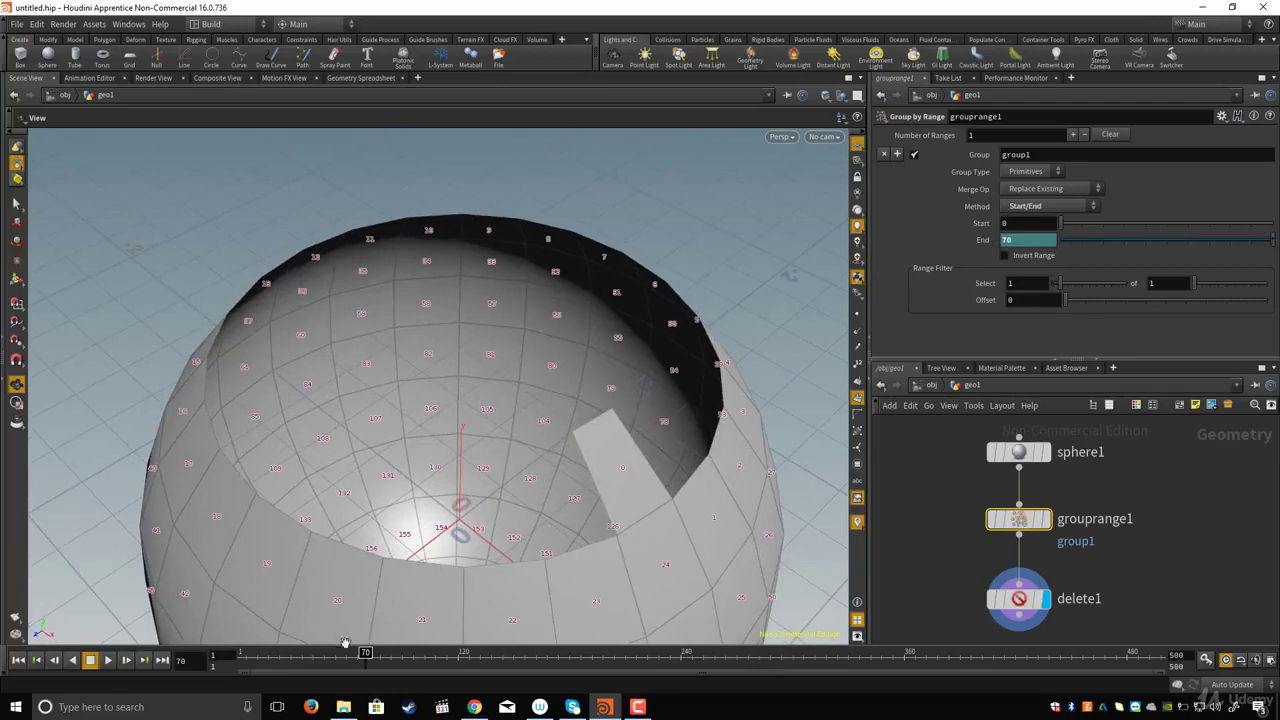
- Scrub the timeline back to frame 31 and check the End parameter's expression and evaluated value
drag(365, 655, 293, 654)
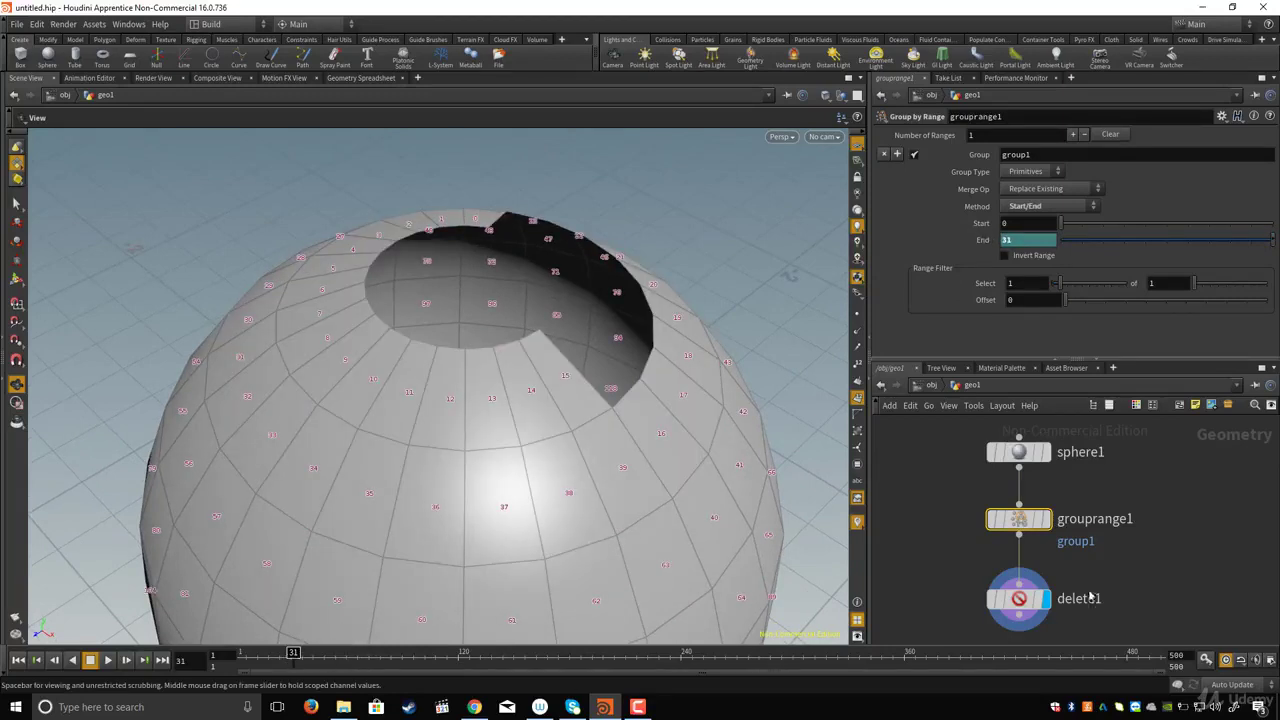
click(979, 241)
click(978, 243)
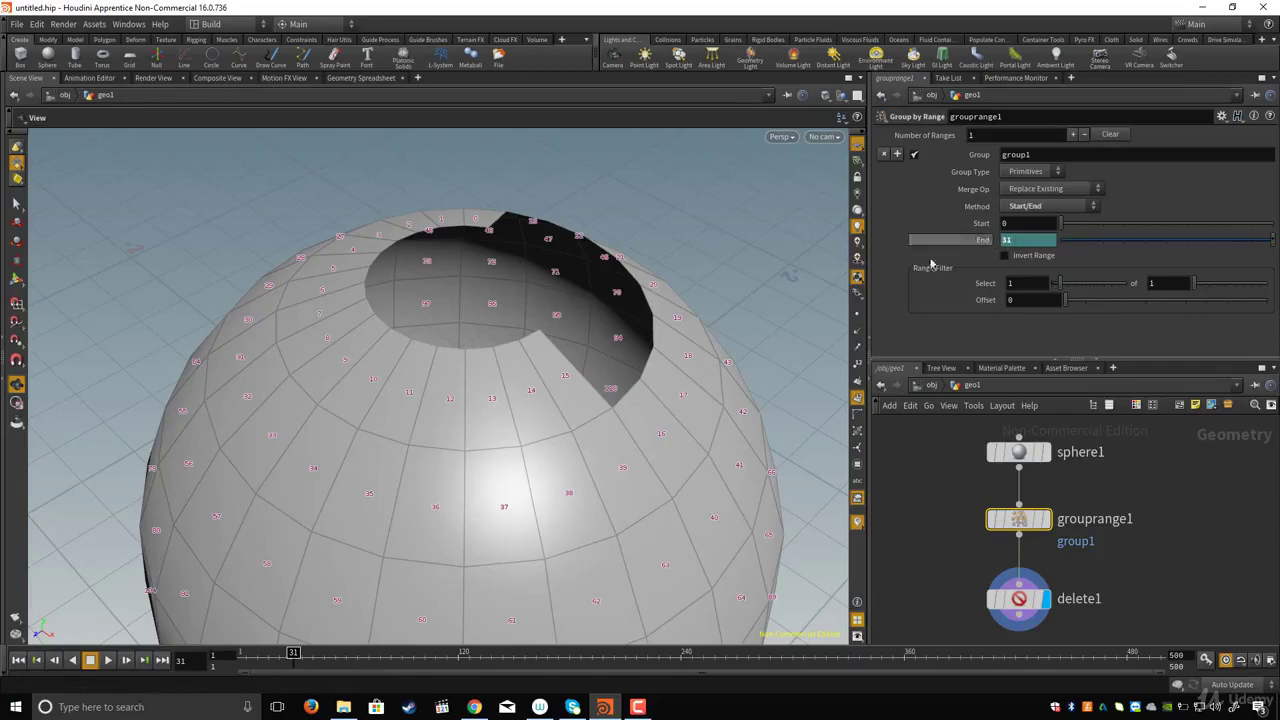
- Scrub the timeline forward to frame 67 and inspect the opening in the sphere from several angles
mouse_move(943, 524)
middle_down()
mouse_move(946, 540)
mouse_move(959, 506)
middle_up()
drag(301, 667, 363, 675)
drag(451, 628, 536, 391)
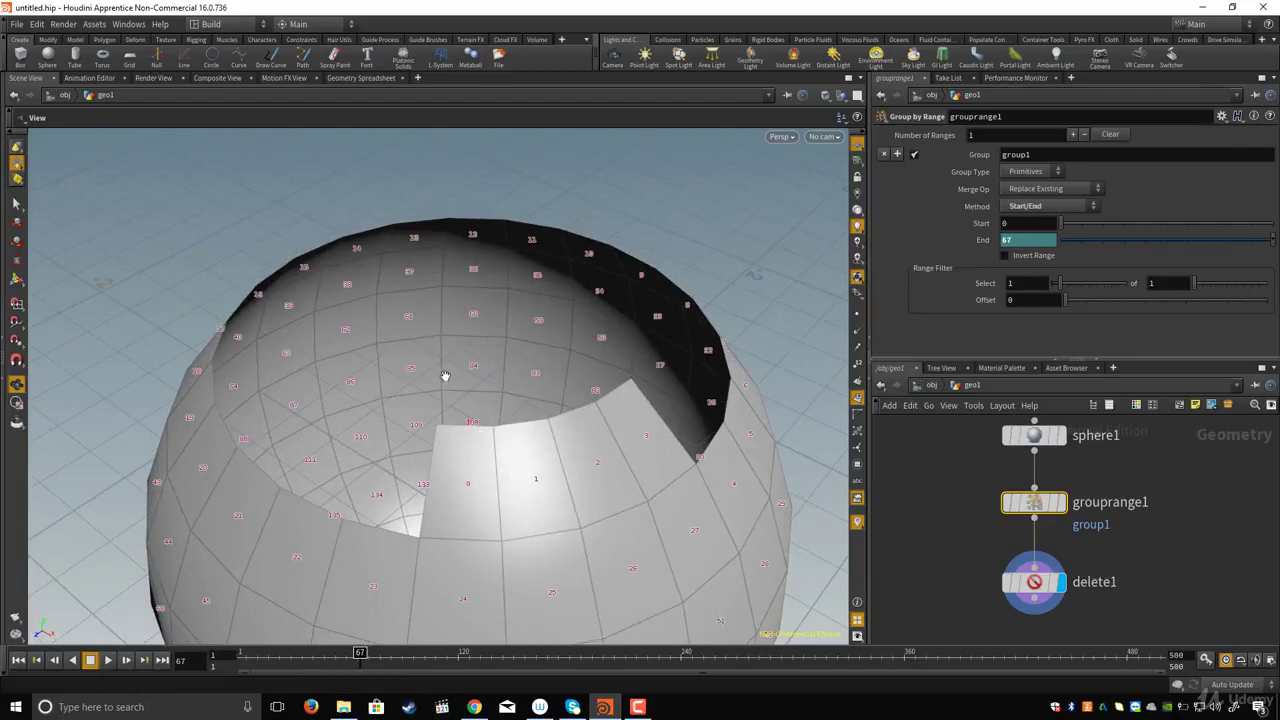
drag(527, 386, 429, 400)
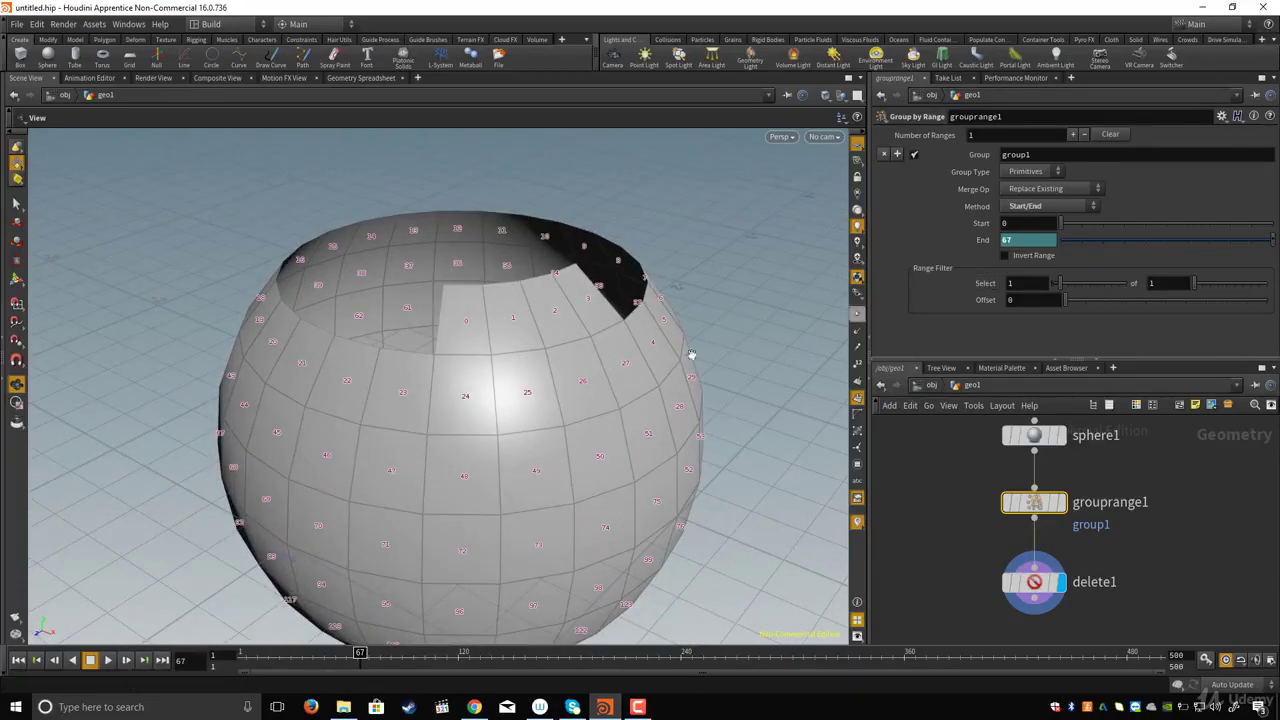
drag(763, 349, 689, 351)
- Set the Delete node's Operation to Delete Non-Selected and view the remaining cap
click(1030, 582)
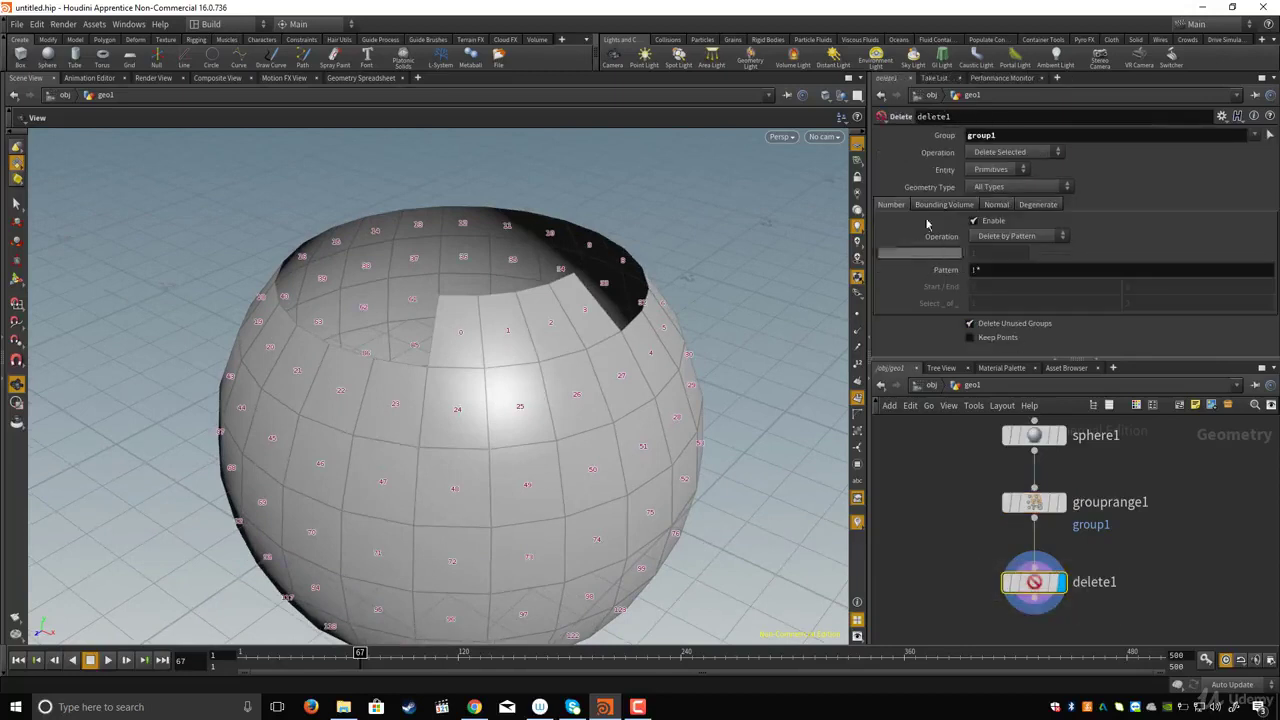
click(1015, 152)
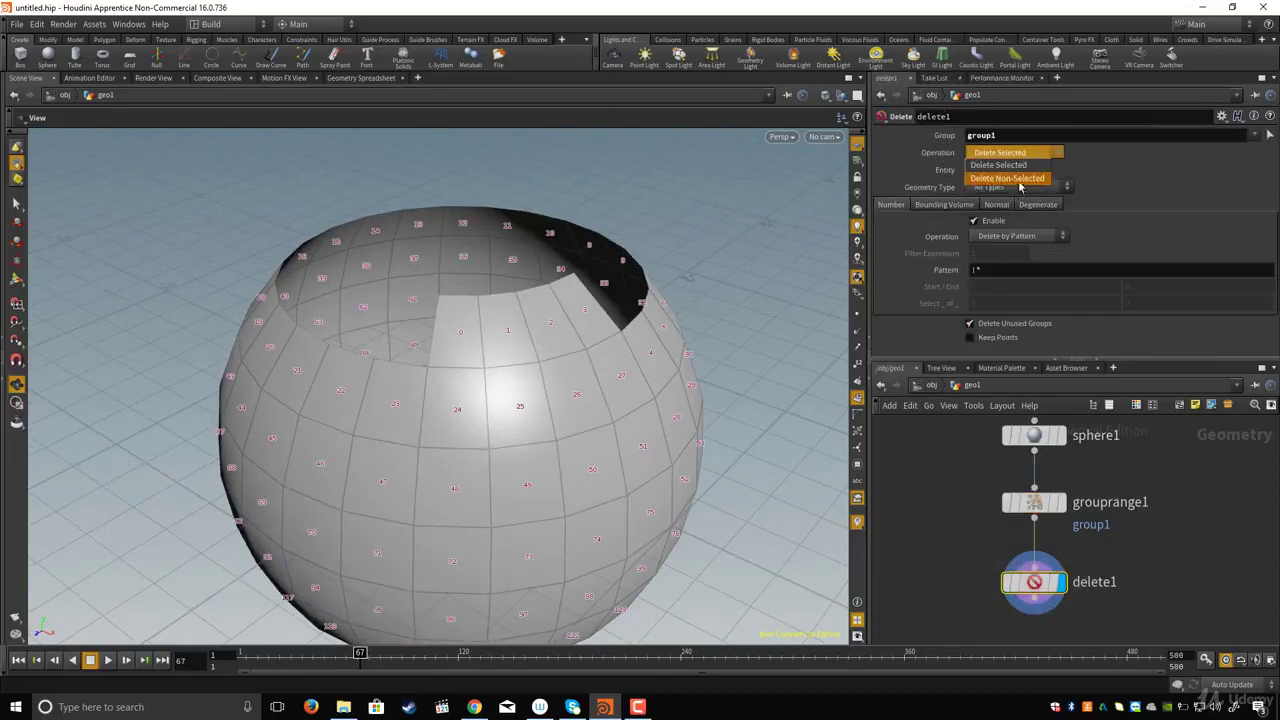
click(1012, 179)
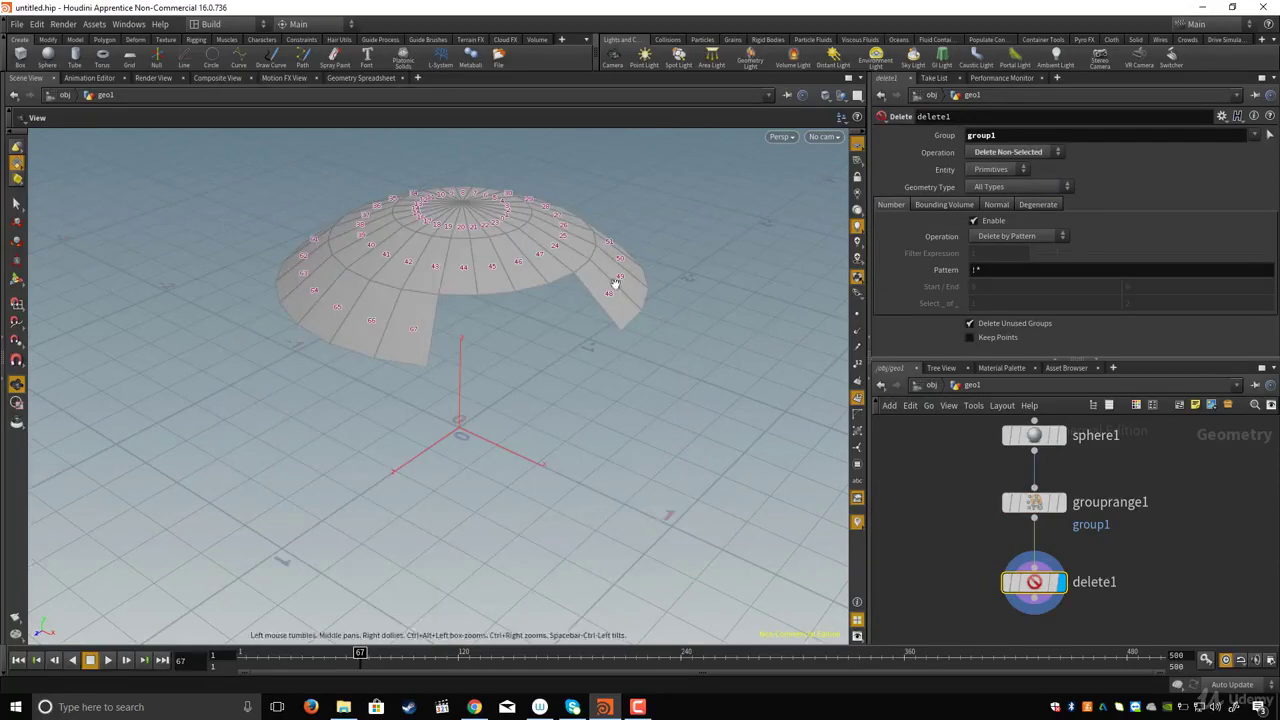
drag(615, 284, 614, 320)
- Play the animation from frame 1 to watch the sphere build up, stop it and return to frame 67
middle_drag(949, 543, 948, 517)
drag(355, 654, 157, 659)
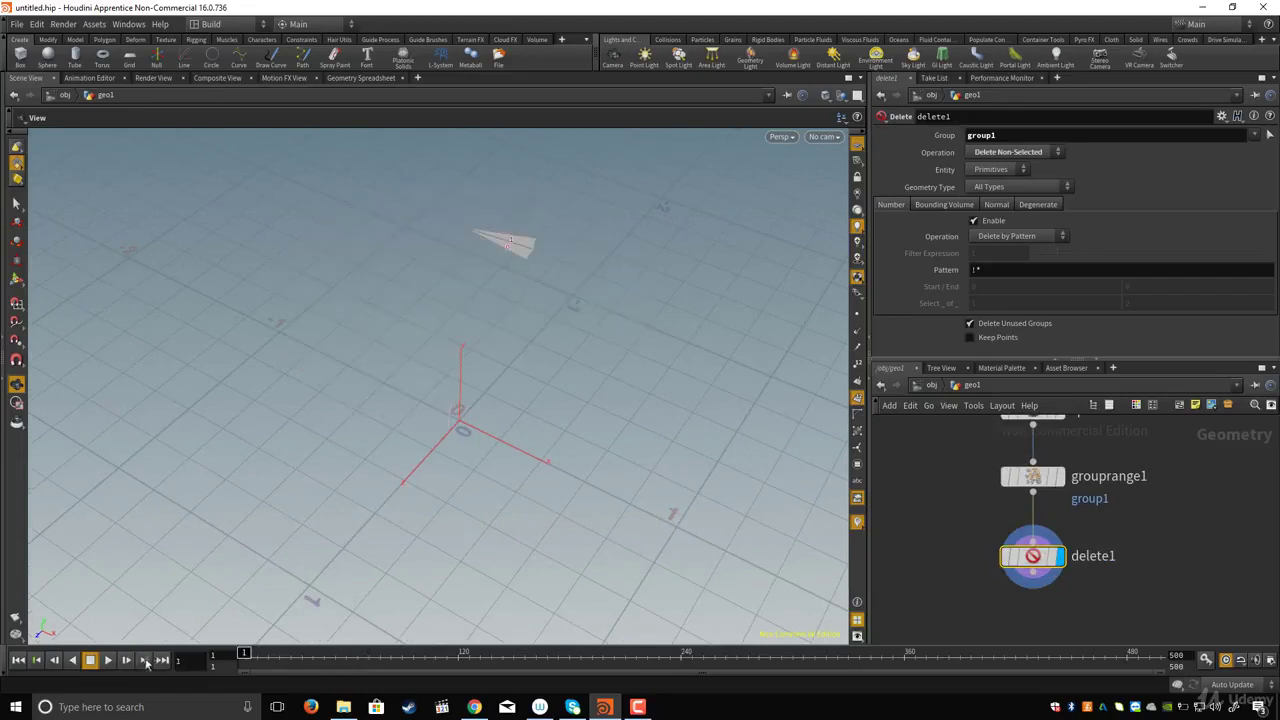
click(108, 661)
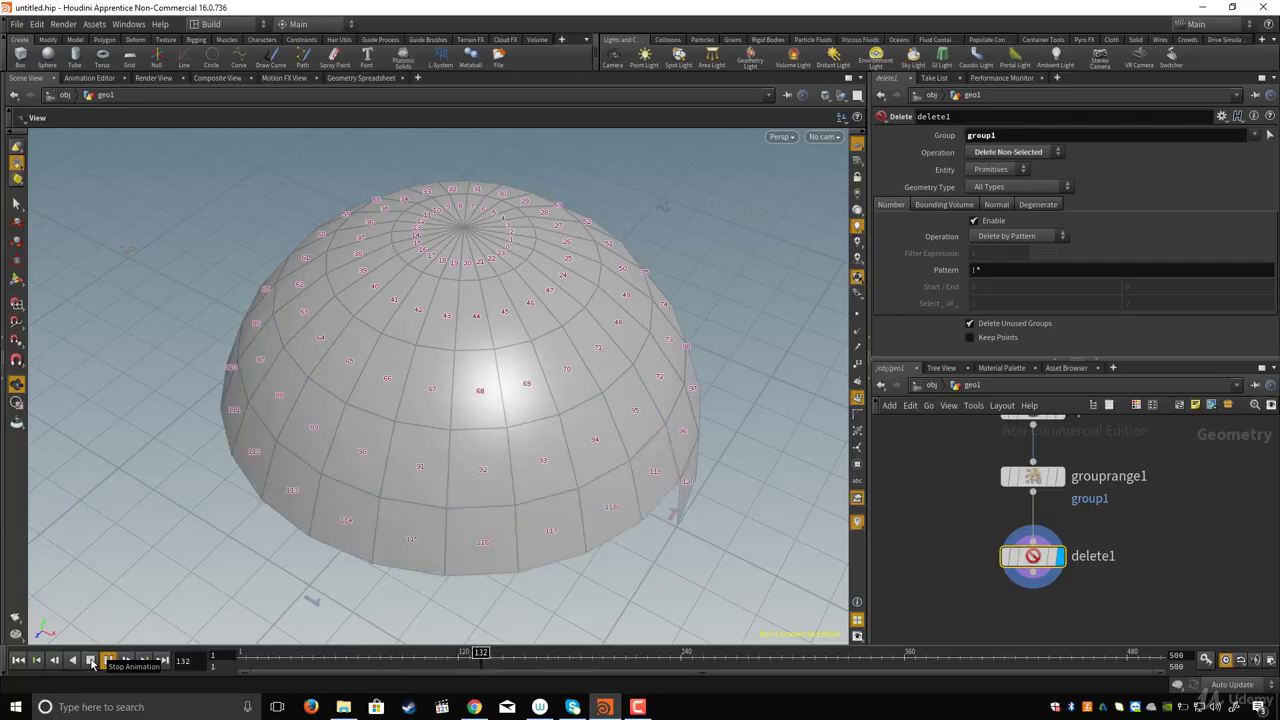
click(91, 661)
drag(511, 384, 503, 380)
drag(466, 660, 360, 656)
- Add a PolyExtrude node below the Delete node and display its result
middle_drag(1000, 585, 1000, 556)
scroll(1040, 588, up, 1)
key(Tab)
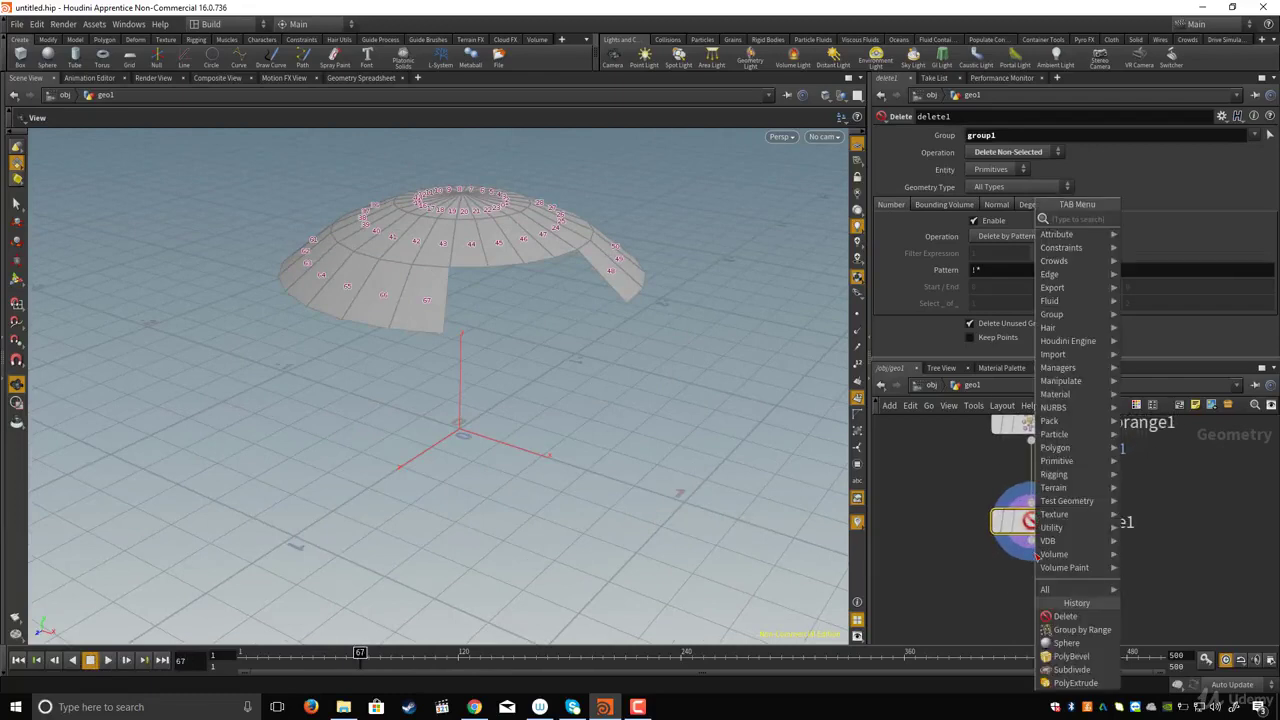
text(ex)
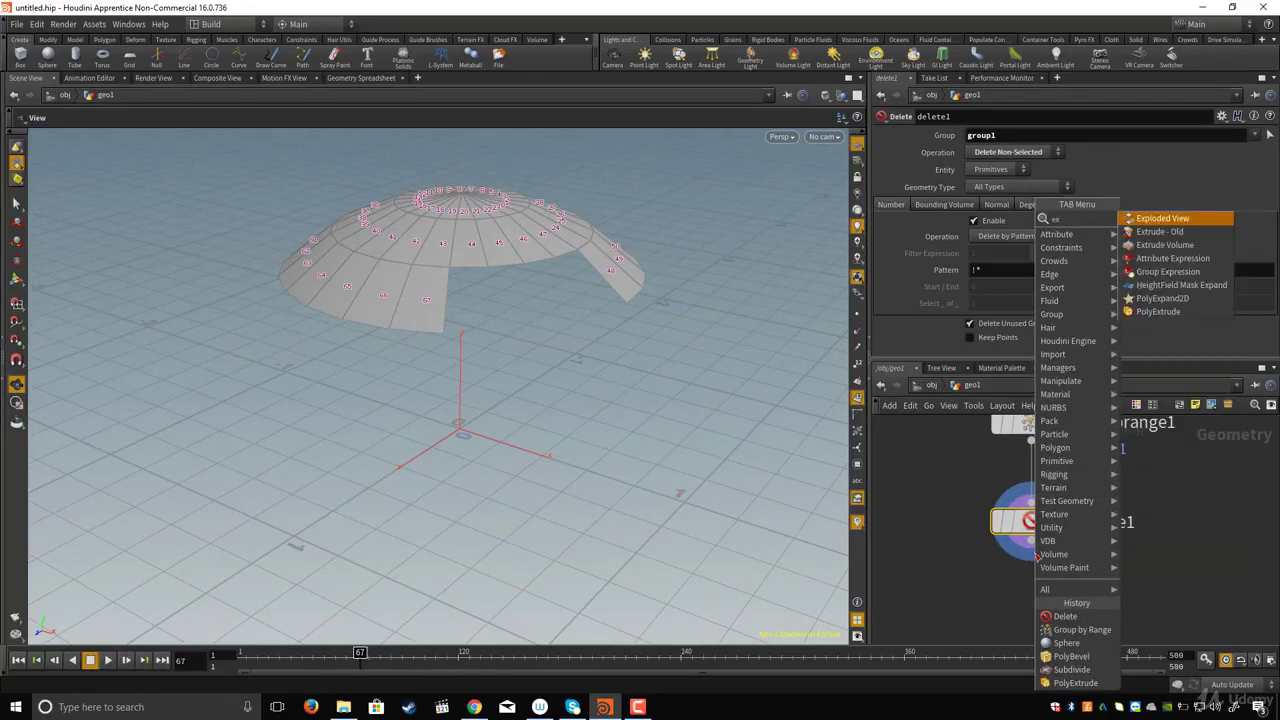
click(1158, 311)
click(1036, 585)
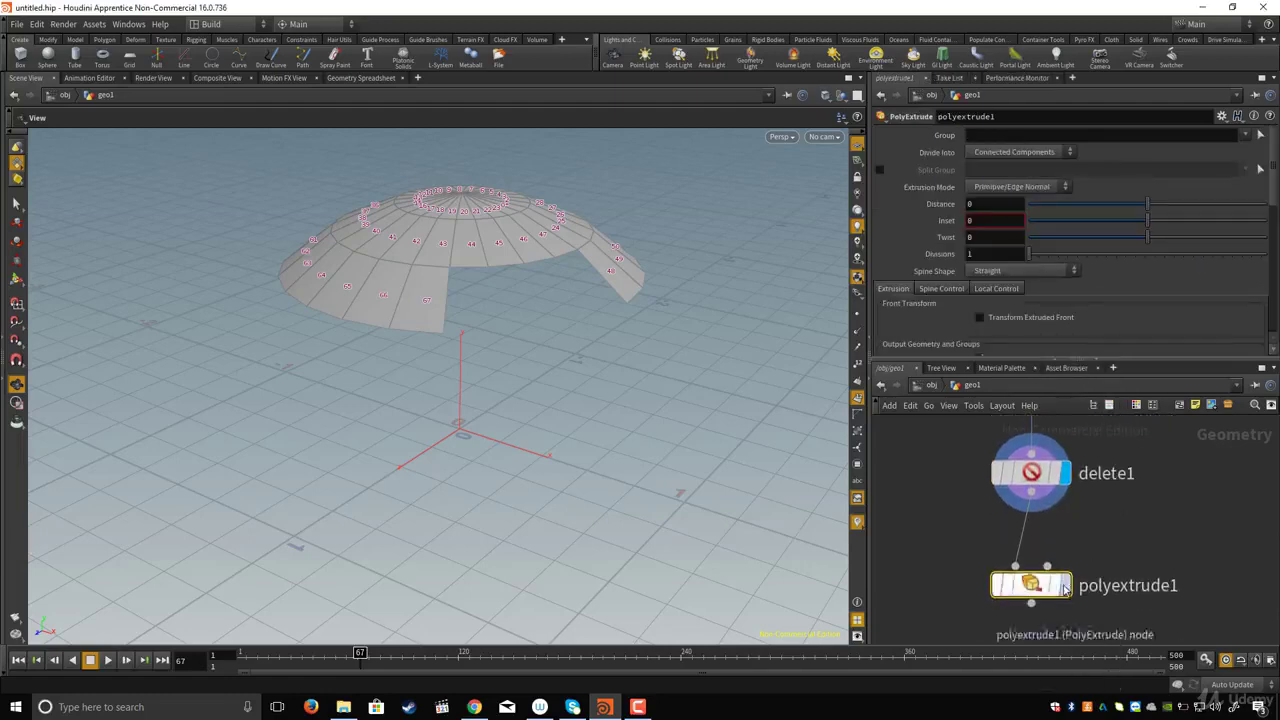
click(1065, 585)
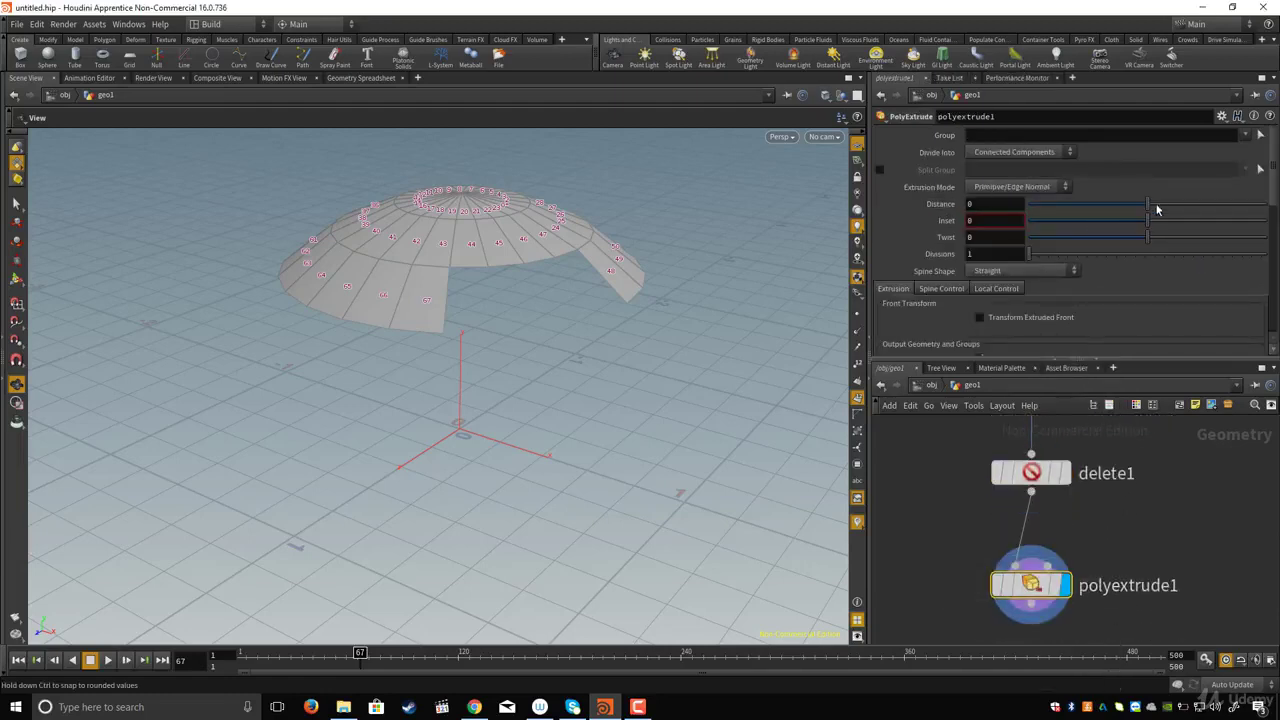
- Set the PolyExtrude Distance to 0.017 and Divide Into to Individual Elements, checking the panels' thickness
drag(1147, 207, 1149, 207)
drag(620, 343, 551, 270)
middle_drag(551, 270, 570, 390)
right_drag(570, 390, 600, 420)
drag(565, 410, 730, 305)
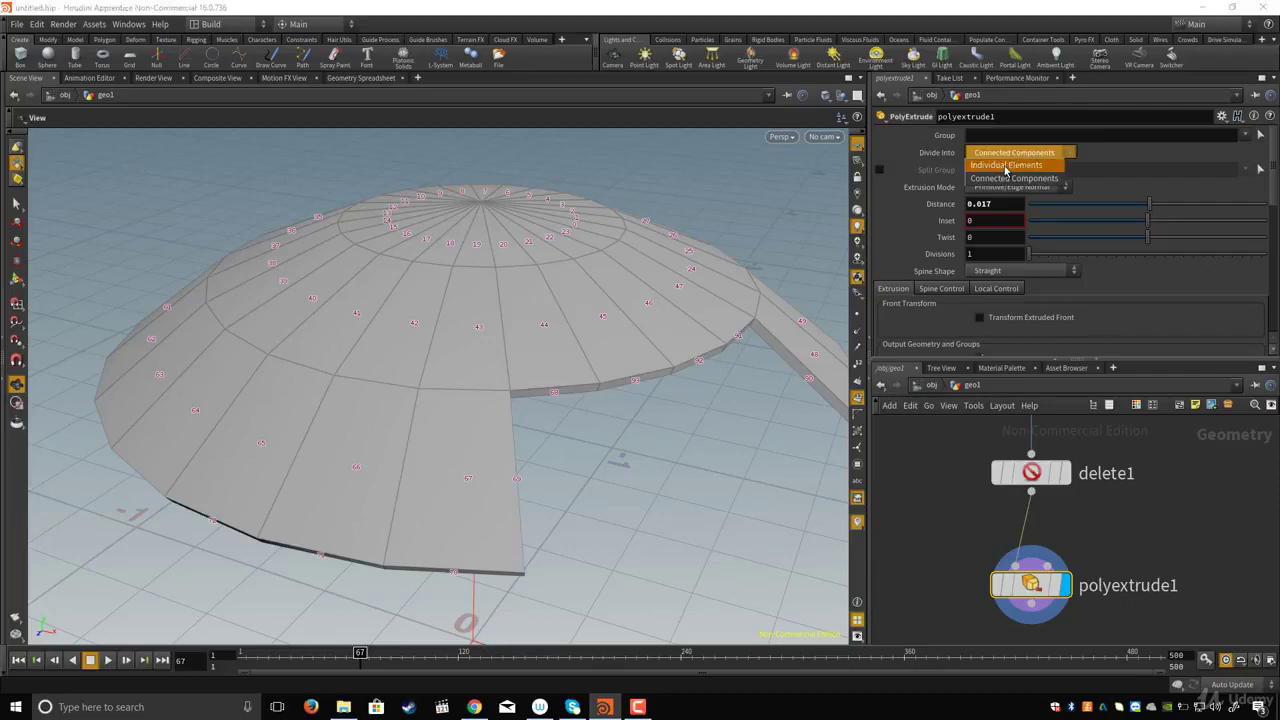
click(1006, 170)
drag(497, 449, 470, 430)
- Add a PolyBevel node below the PolyExtrude node and display its result
middle_drag(963, 564, 909, 503)
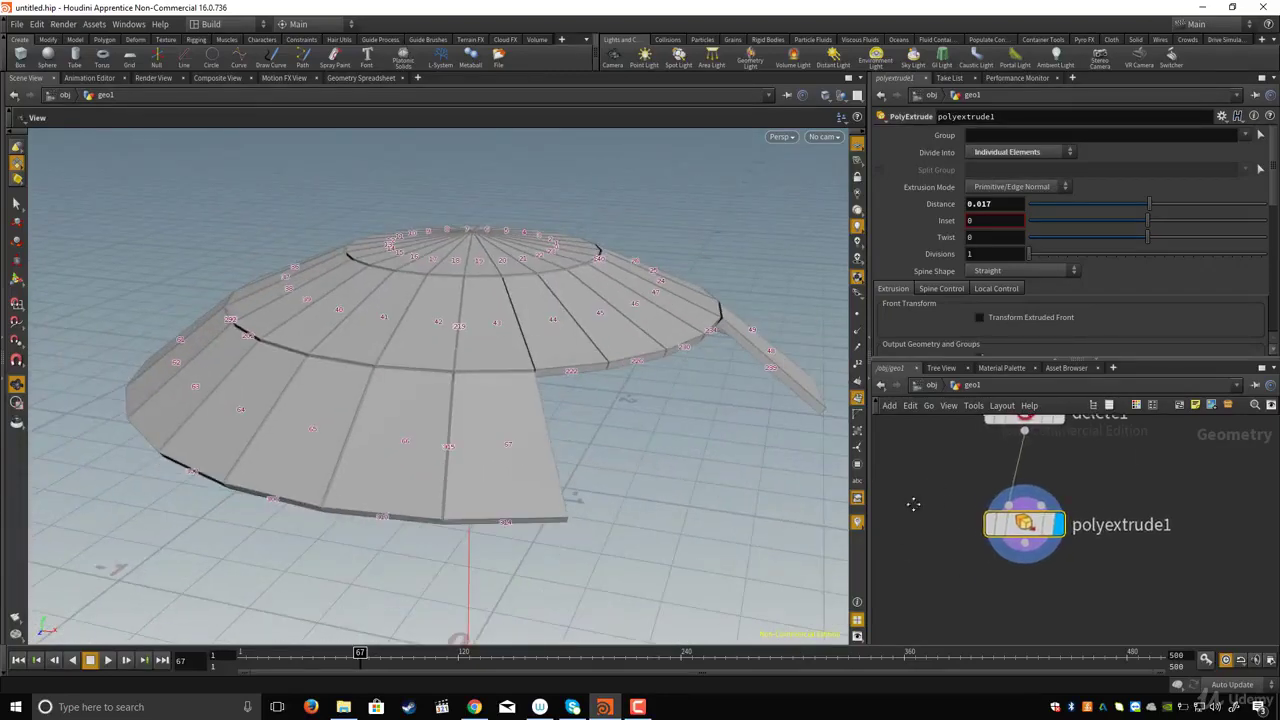
click(1025, 557)
text(polybevel)
key(Return)
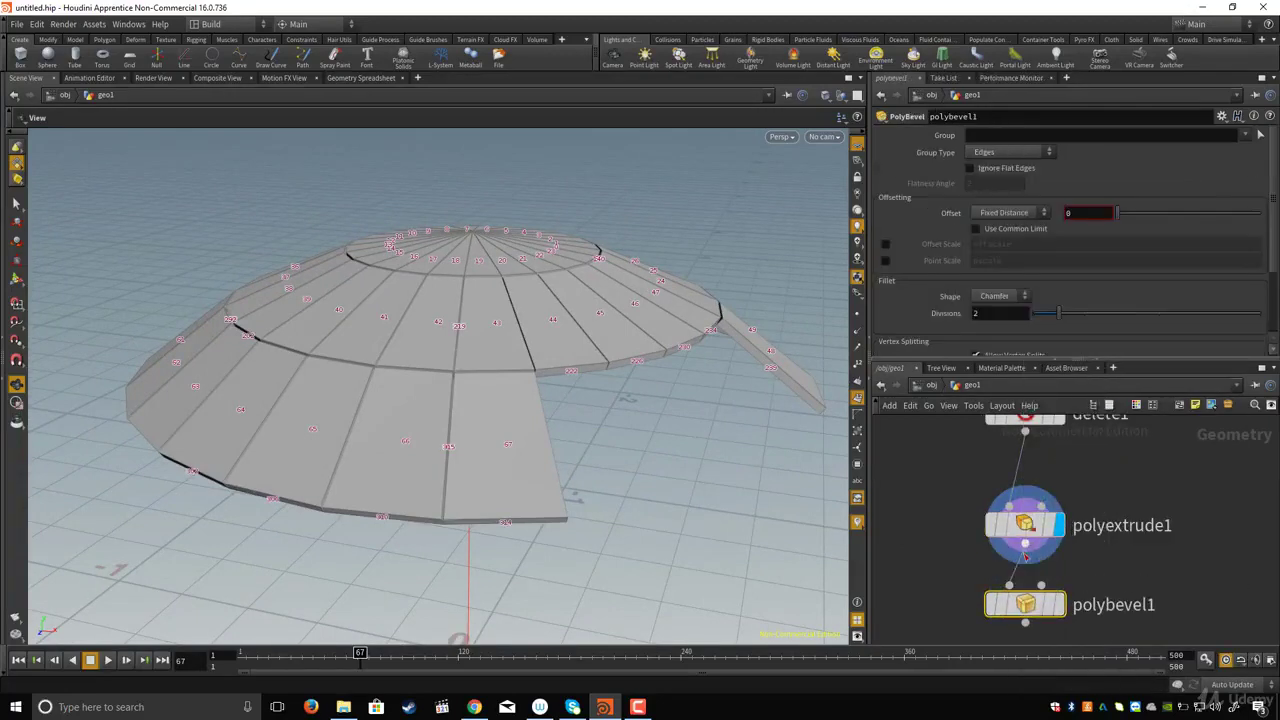
click(1058, 606)
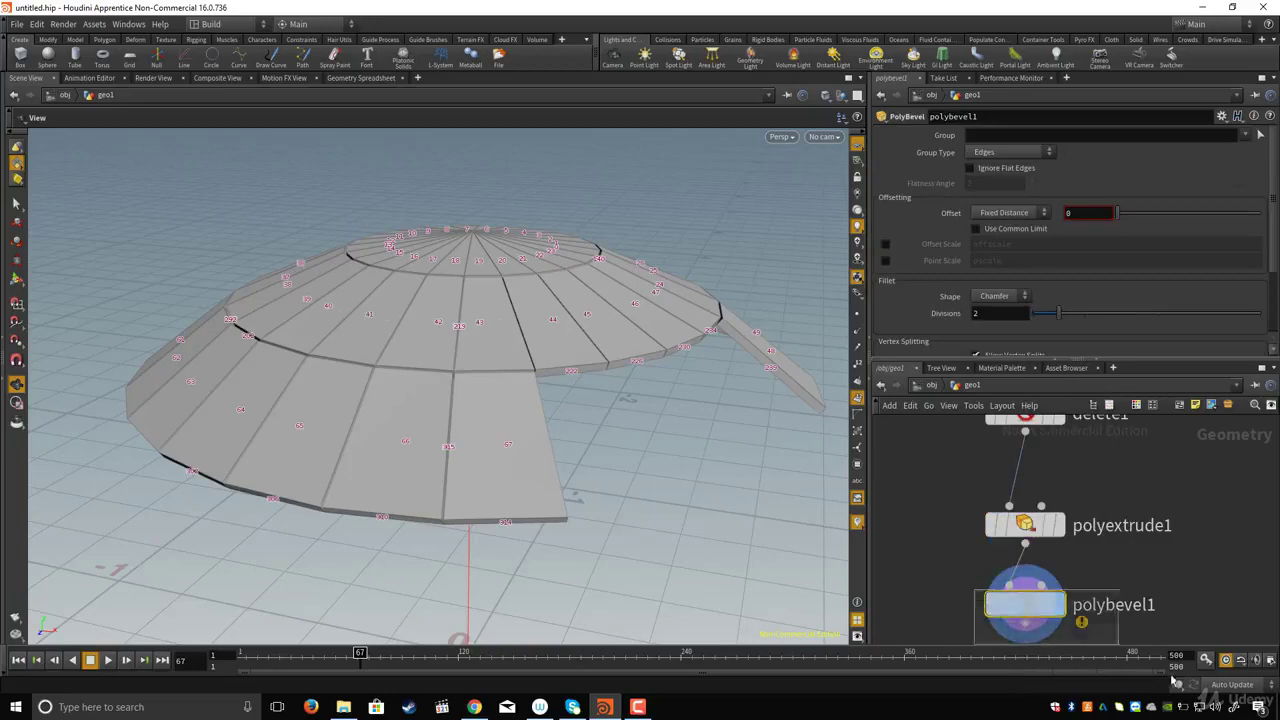
- Set the PolyBevel Offset to 0.005 and its fillet Shape to Round
drag(509, 400, 686, 384)
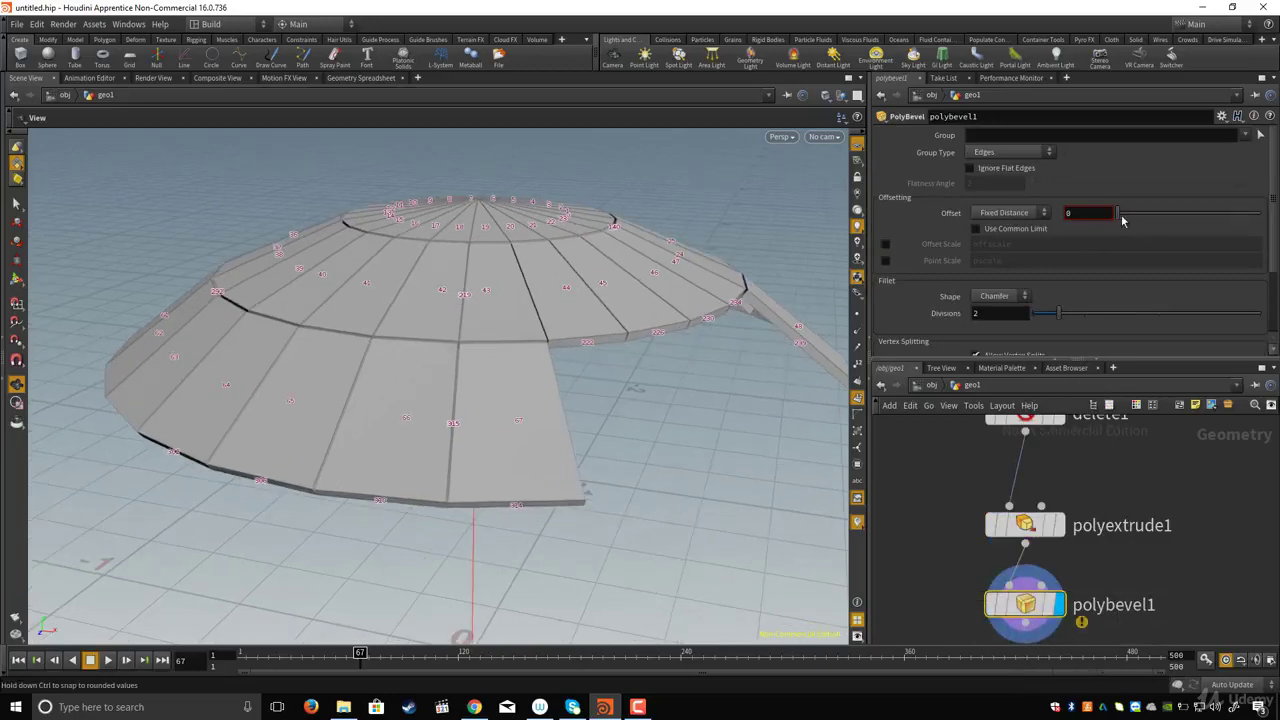
drag(1120, 218, 1114, 214)
scroll(603, 423, up, 10)
drag(609, 376, 500, 382)
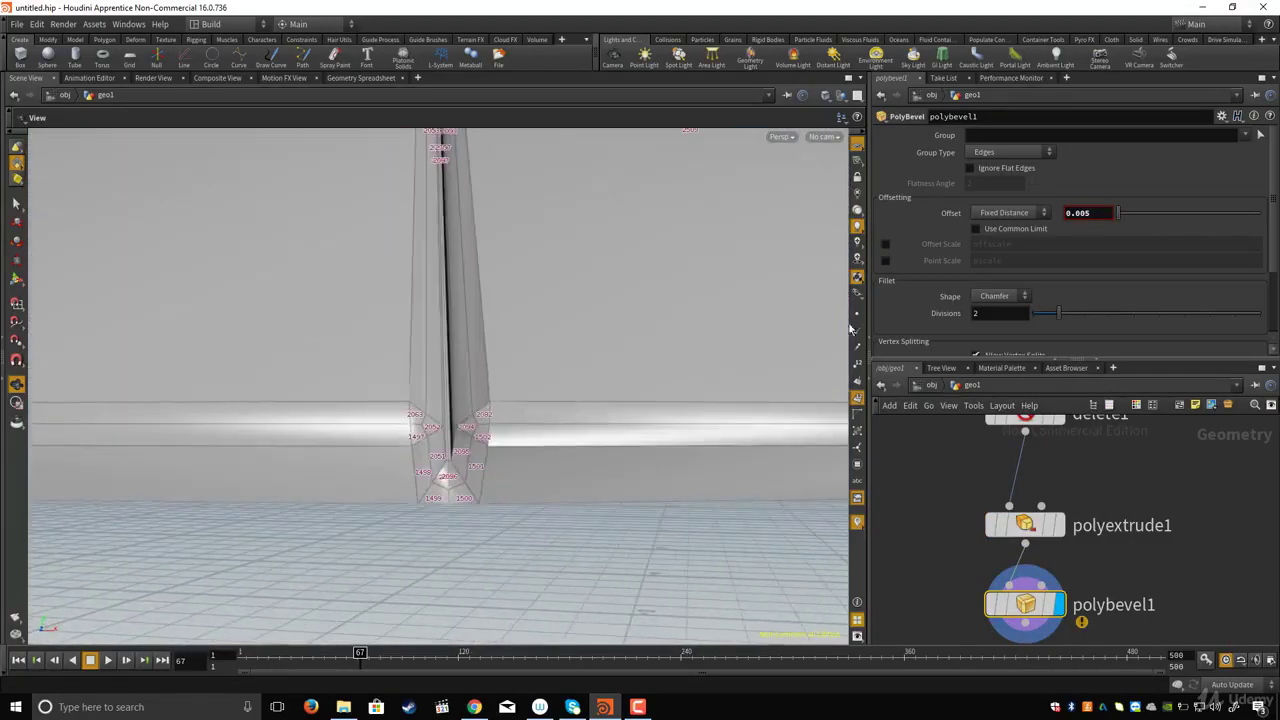
click(995, 297)
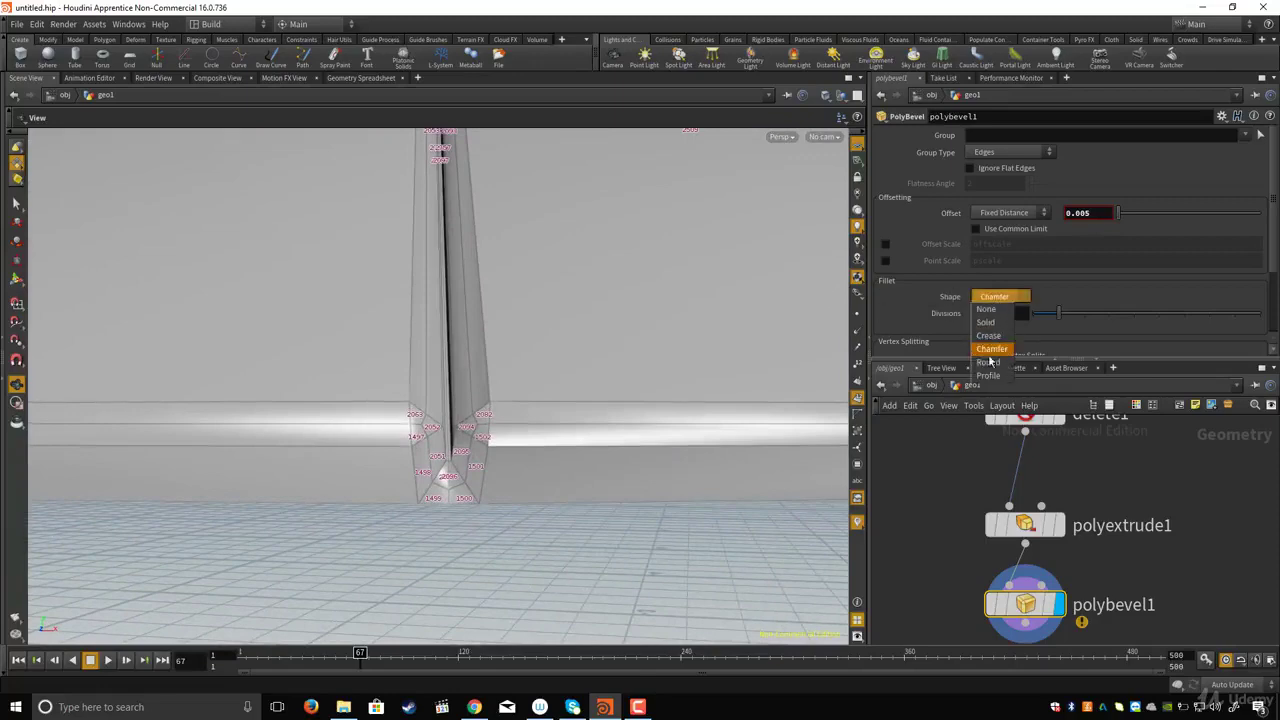
click(988, 363)
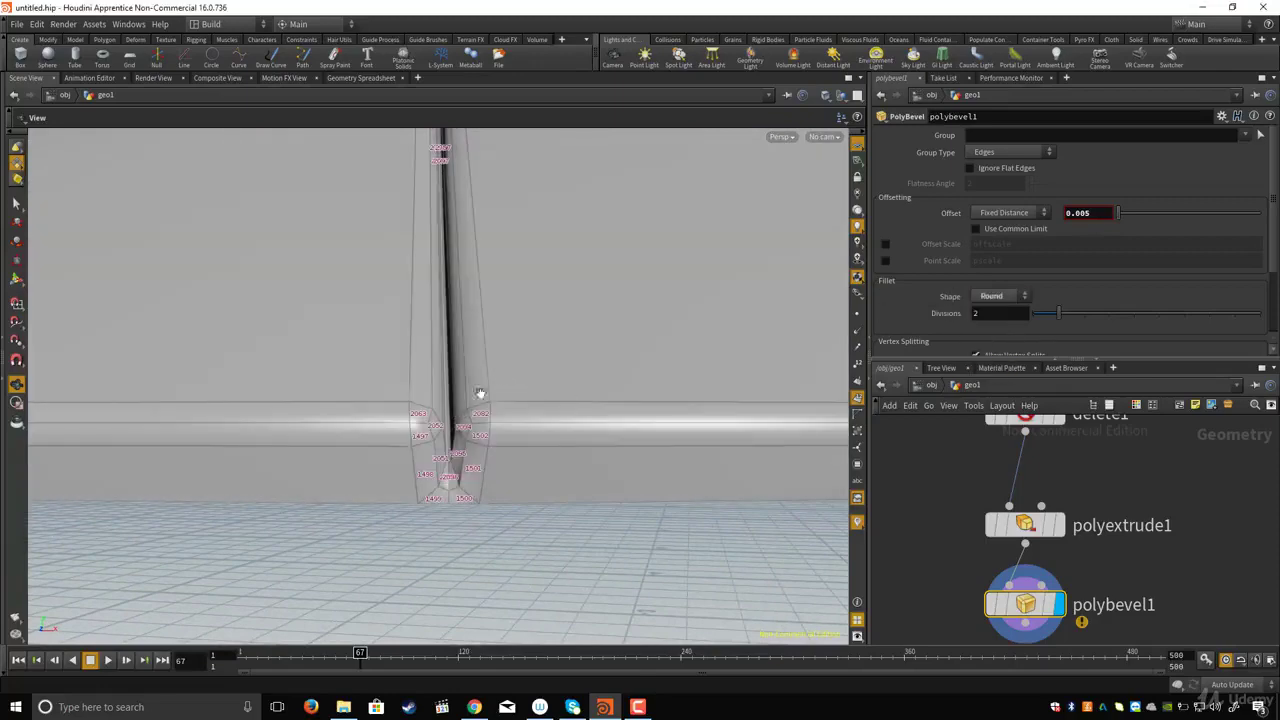
- Hide the primitive numbers in the viewport and look over the bevelled dome
right_drag(558, 393, 420, 308)
drag(420, 308, 443, 397)
middle_drag(443, 397, 469, 291)
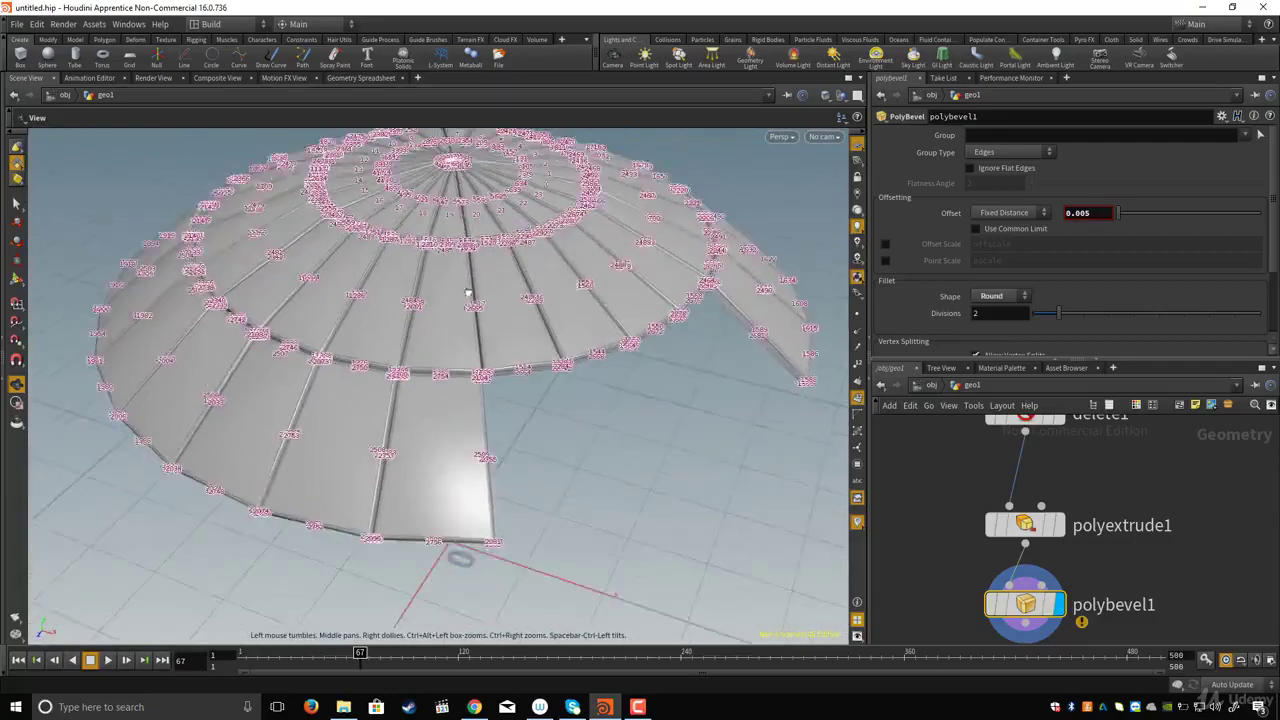
right_drag(469, 291, 440, 270)
click(858, 400)
drag(640, 374, 514, 374)
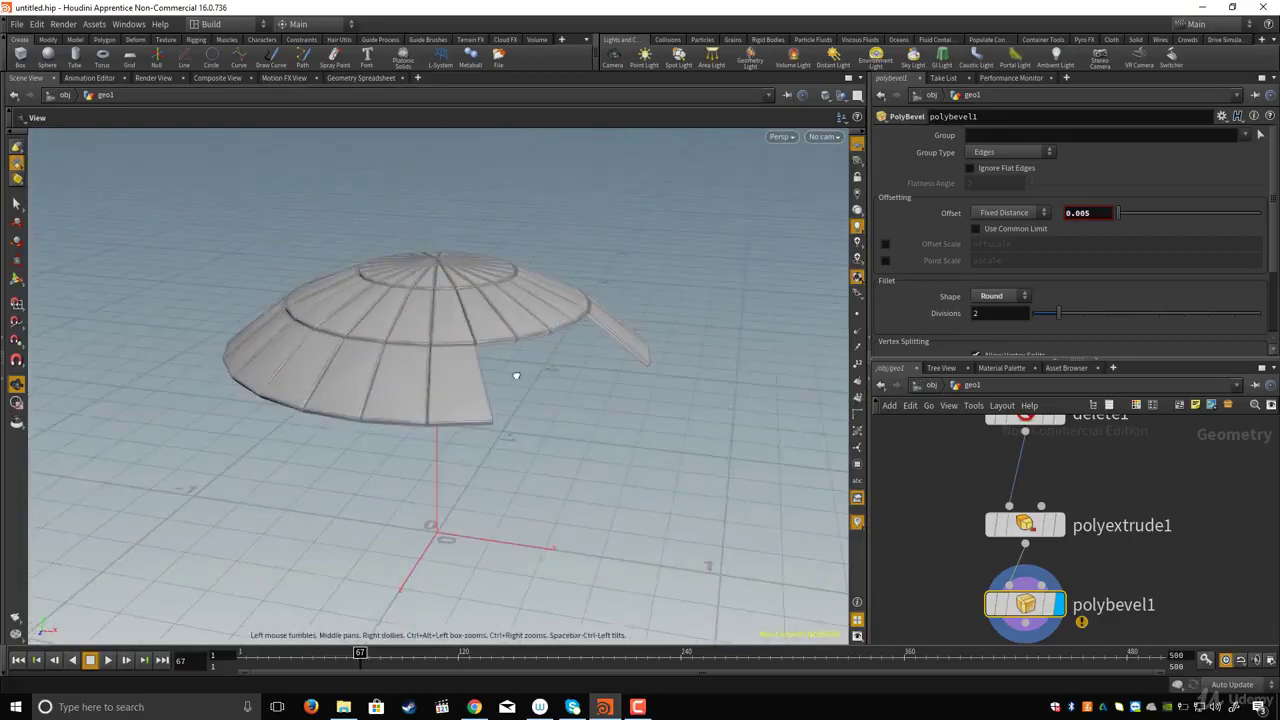
- Play the animation from the first frame, watch the bevelled panels appear and stop at frame 105
click(18, 660)
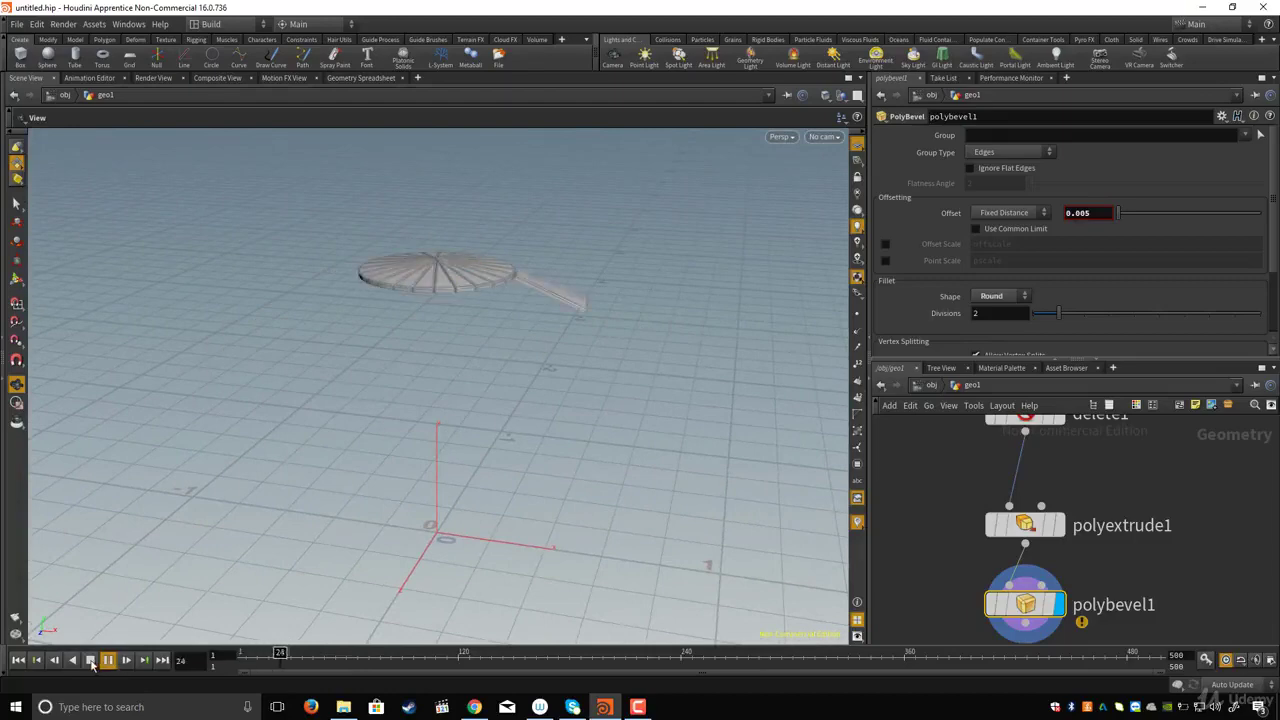
drag(389, 260, 400, 297)
right_drag(400, 297, 444, 362)
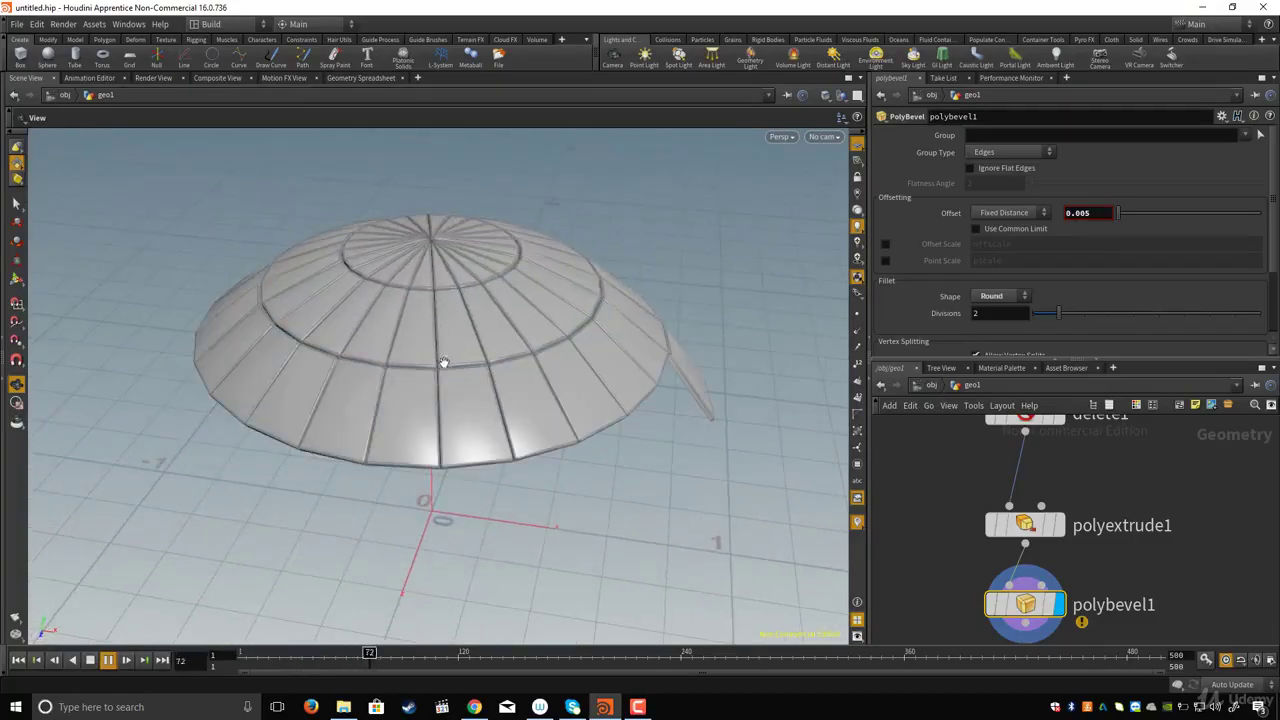
click(106, 660)
drag(468, 362, 510, 370)
- Insert a Sort node between the sphere and the Group by Range node
middle_drag(974, 490, 944, 716)
scroll(1030, 622, up, 3)
key(Tab)
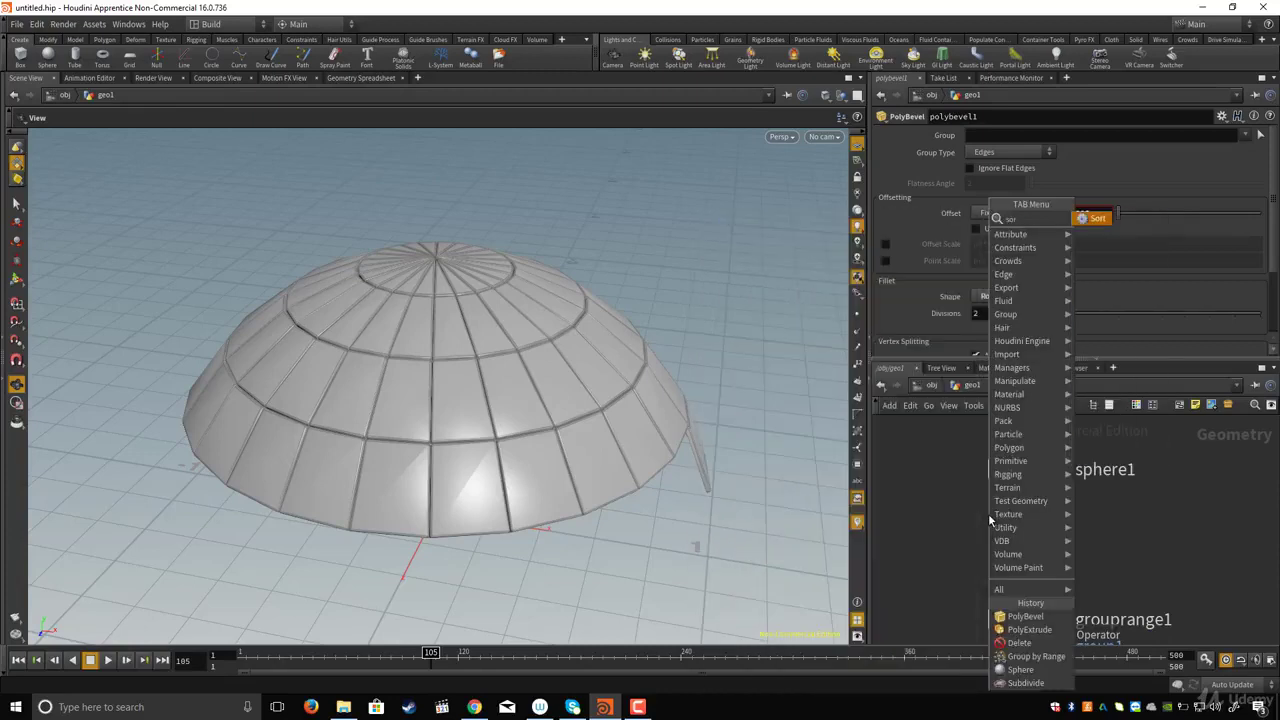
text(sor)
click(1090, 219)
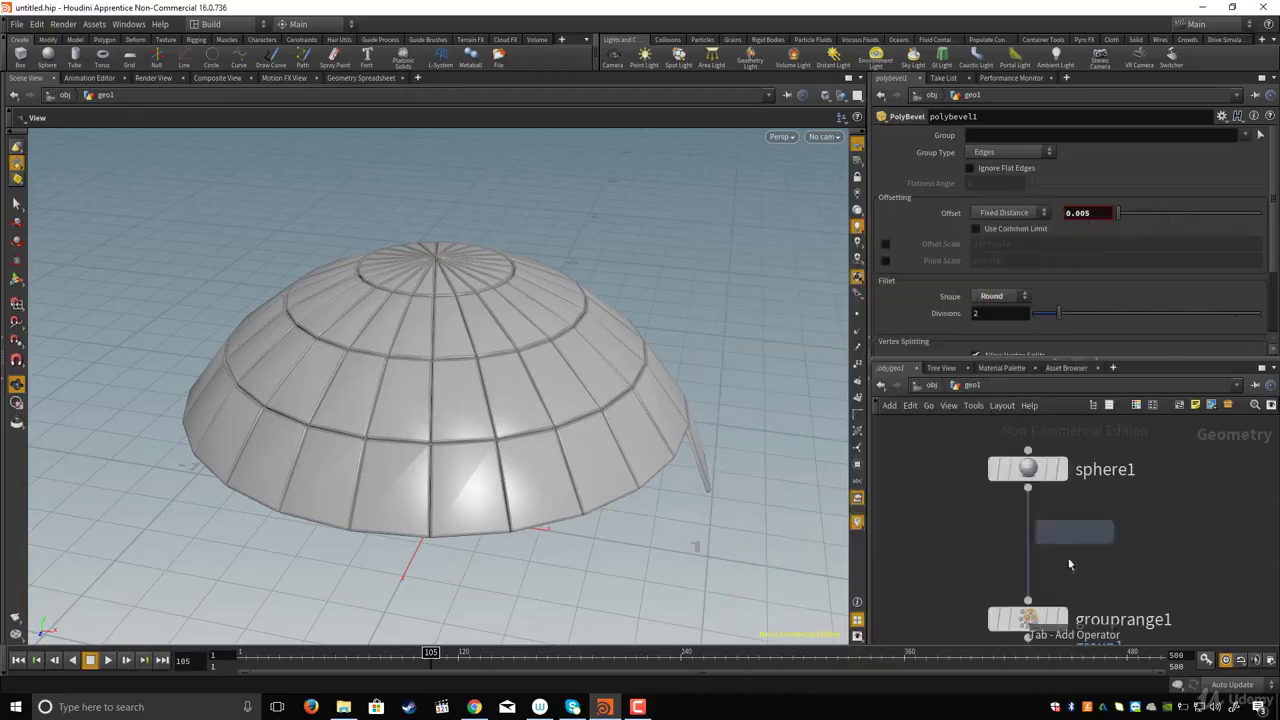
click(1034, 537)
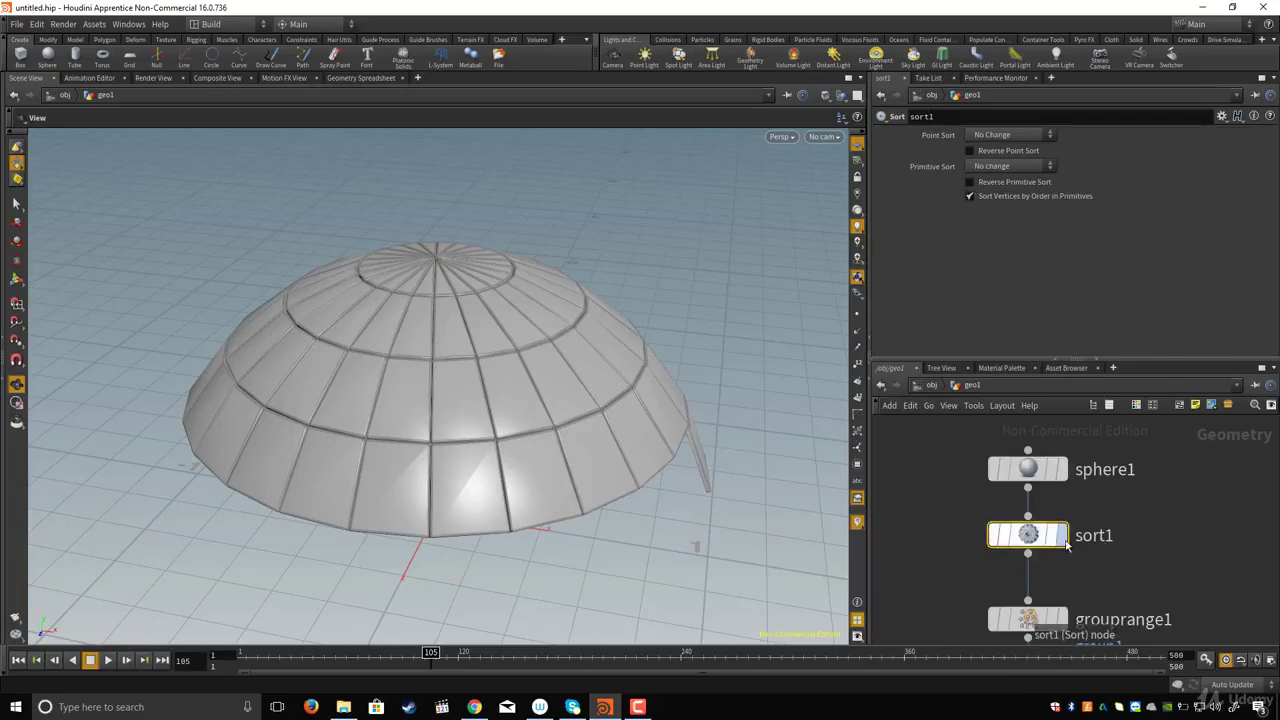
- Show the primitive numbers in the viewport again and inspect them up close
click(857, 400)
scroll(590, 378, up, 5)
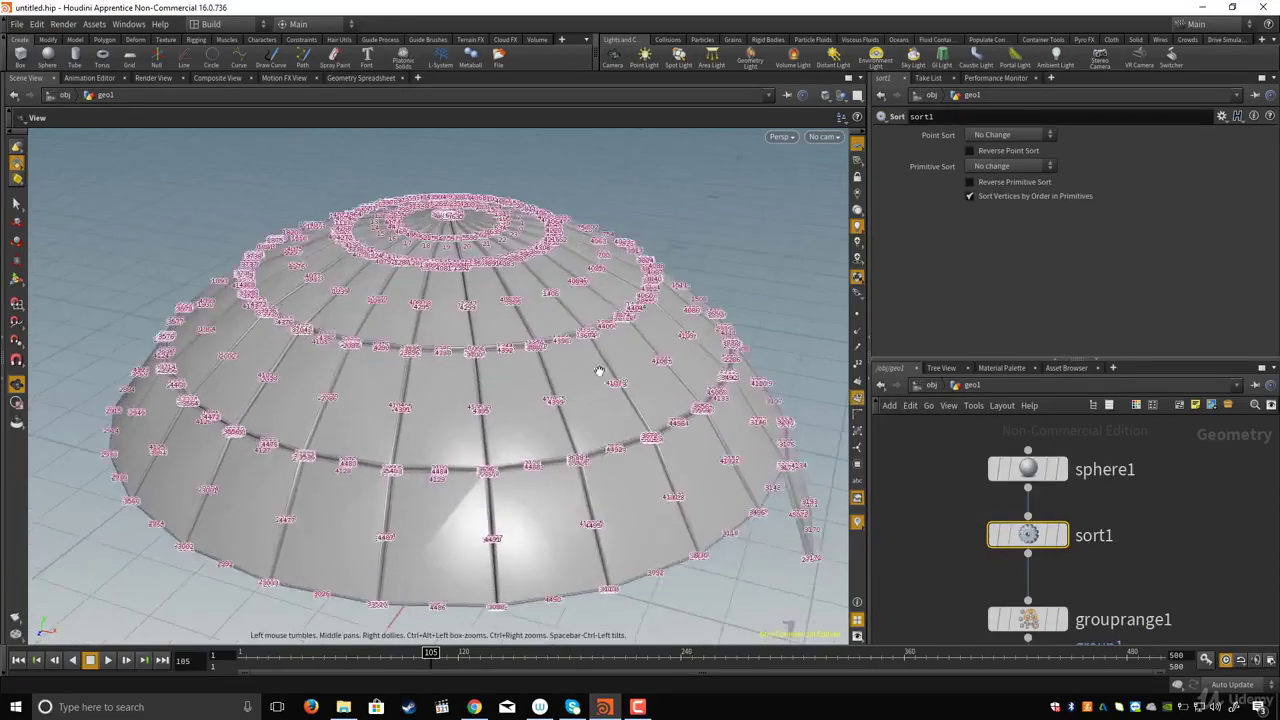
scroll(577, 374, up, 5)
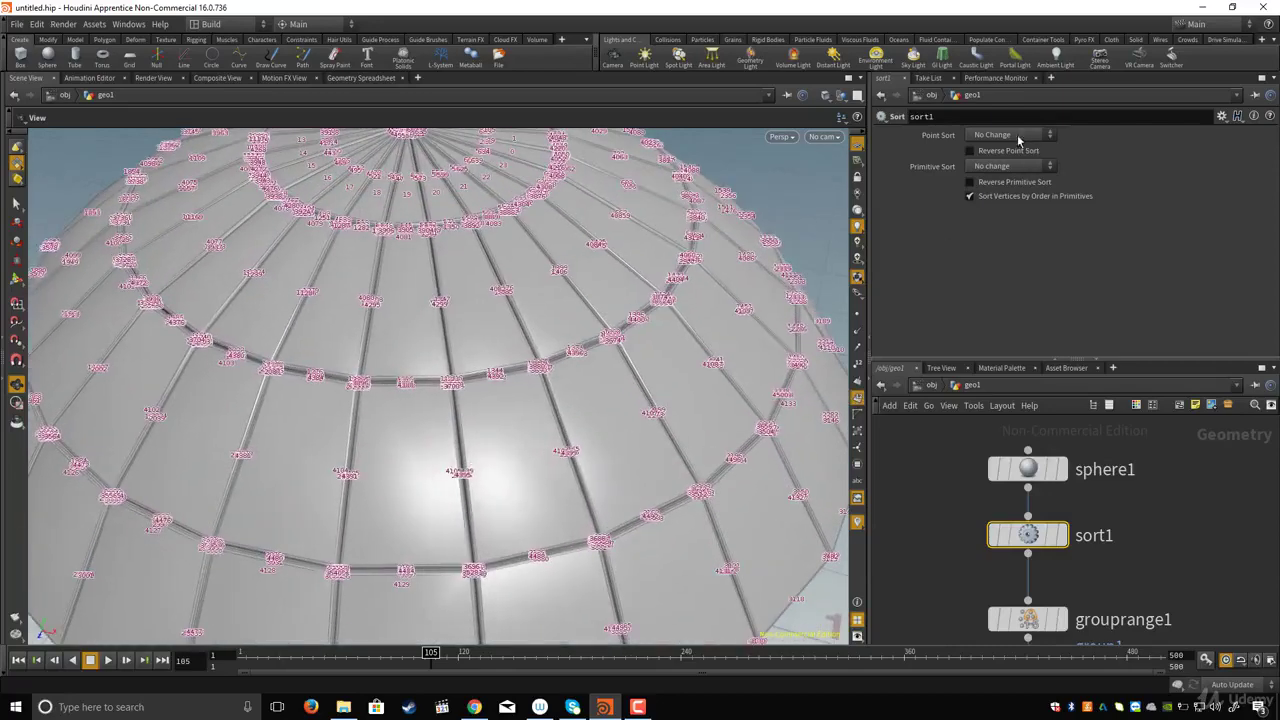
- Set the Sort node's Primitive Sort to Random with seed 57 and its Point Sort to Random, checking other frames
click(995, 168)
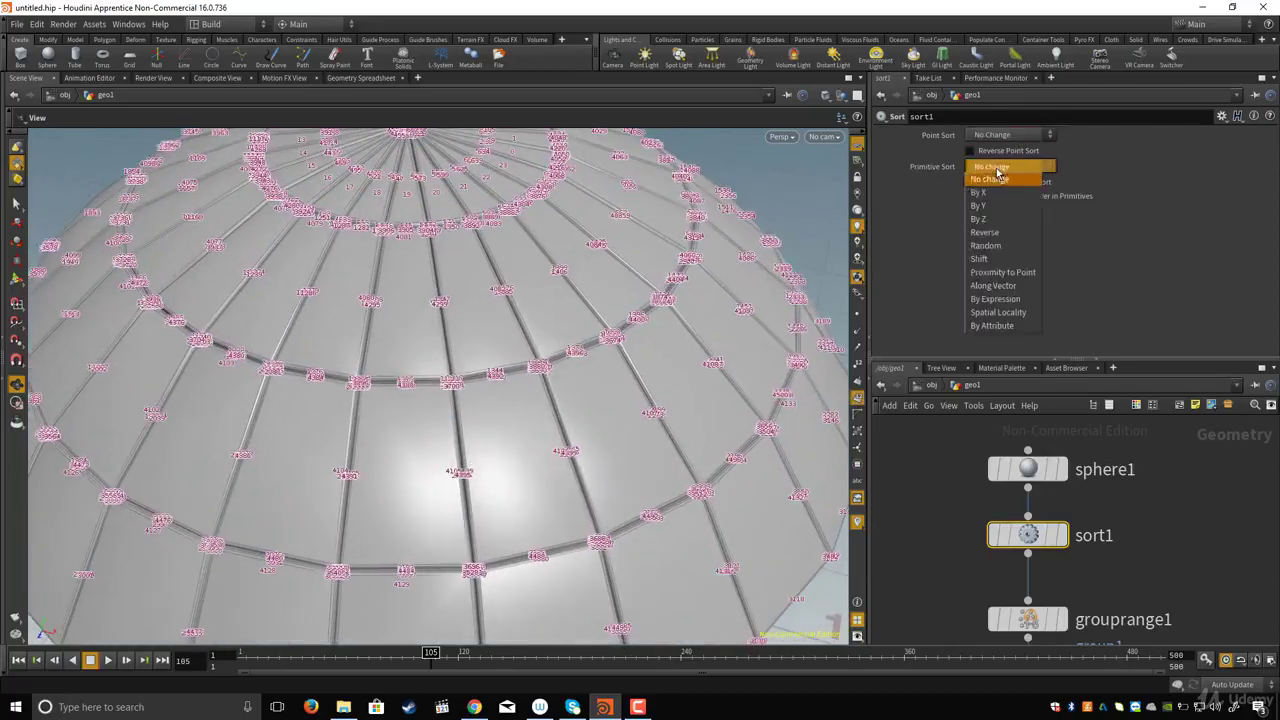
click(1008, 246)
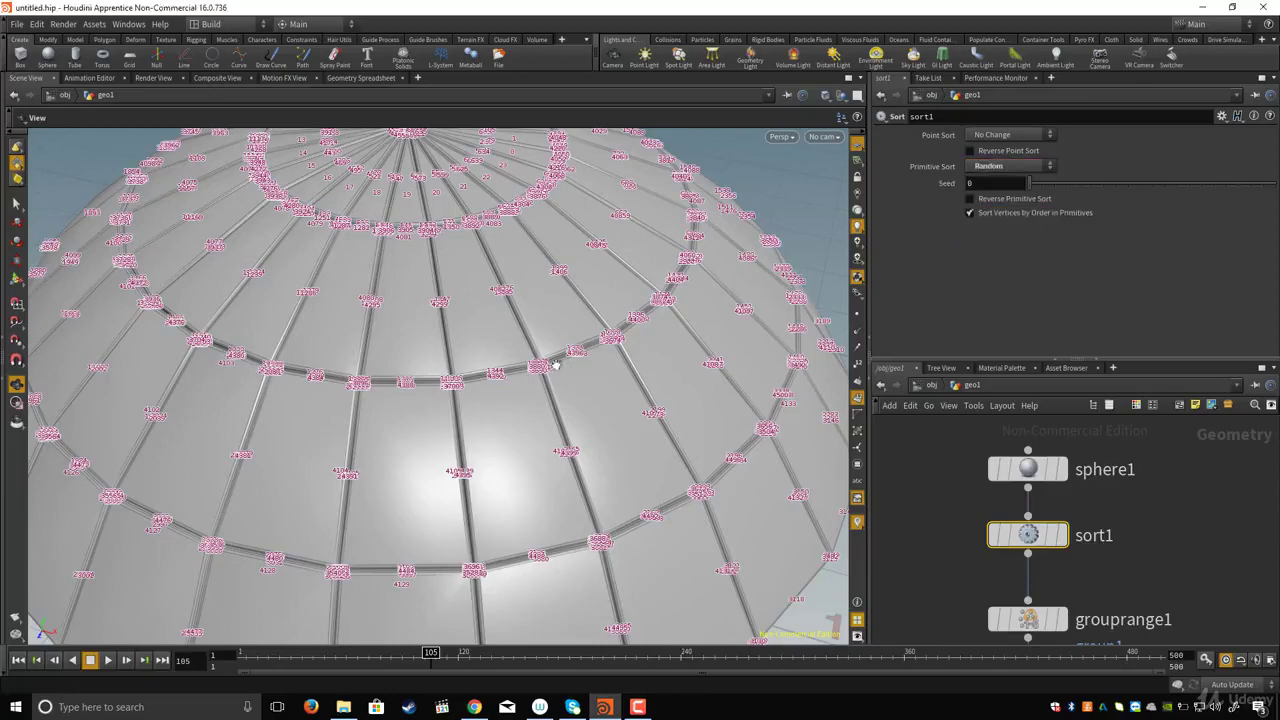
scroll(679, 374, down, 10)
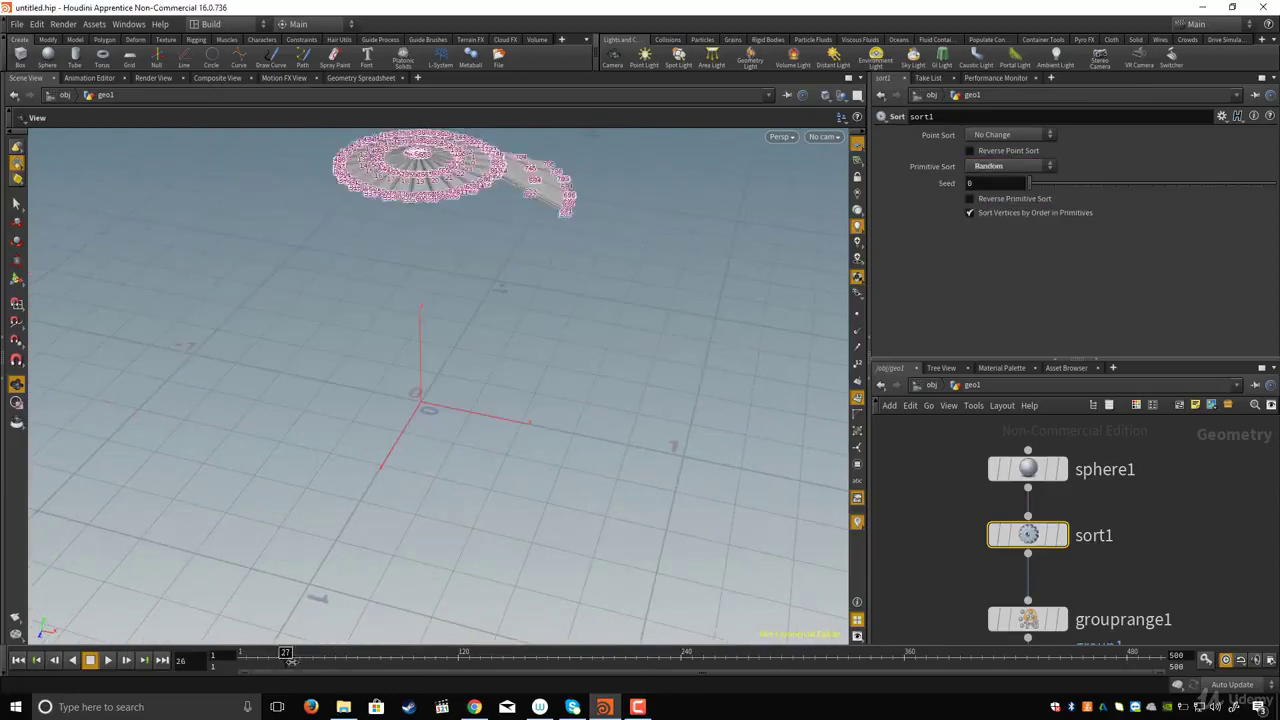
click(1022, 136)
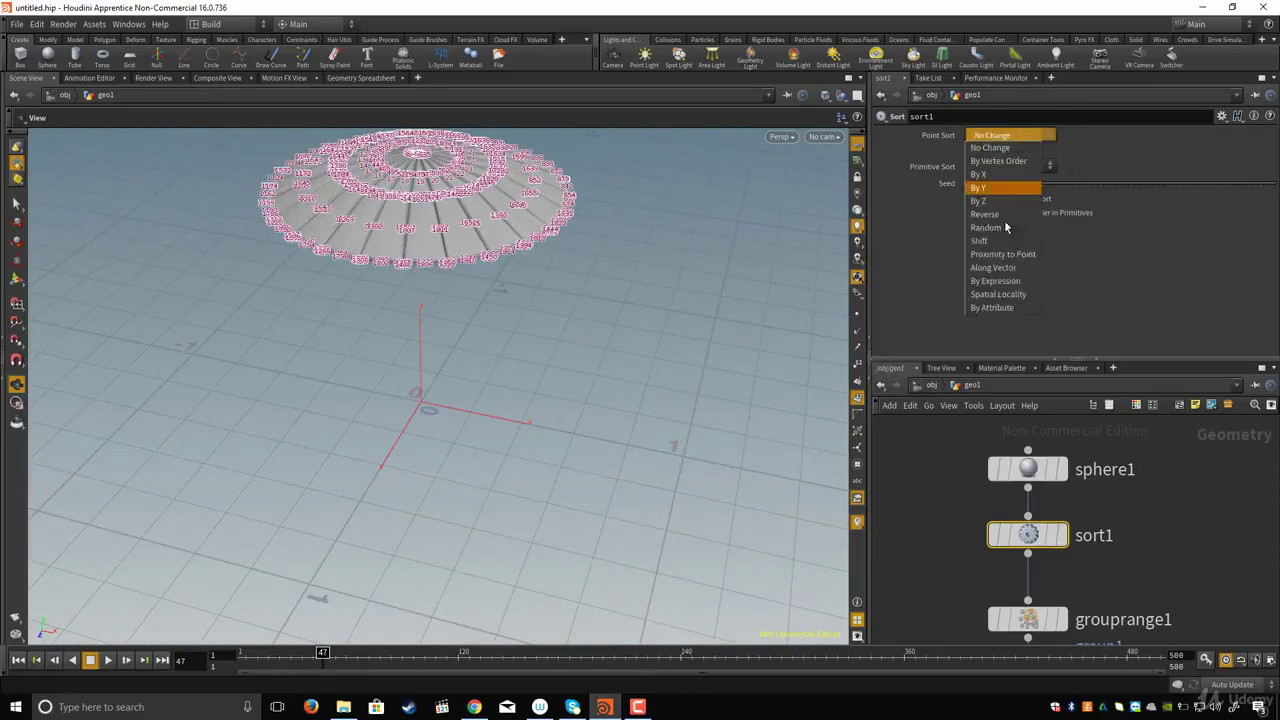
click(1005, 254)
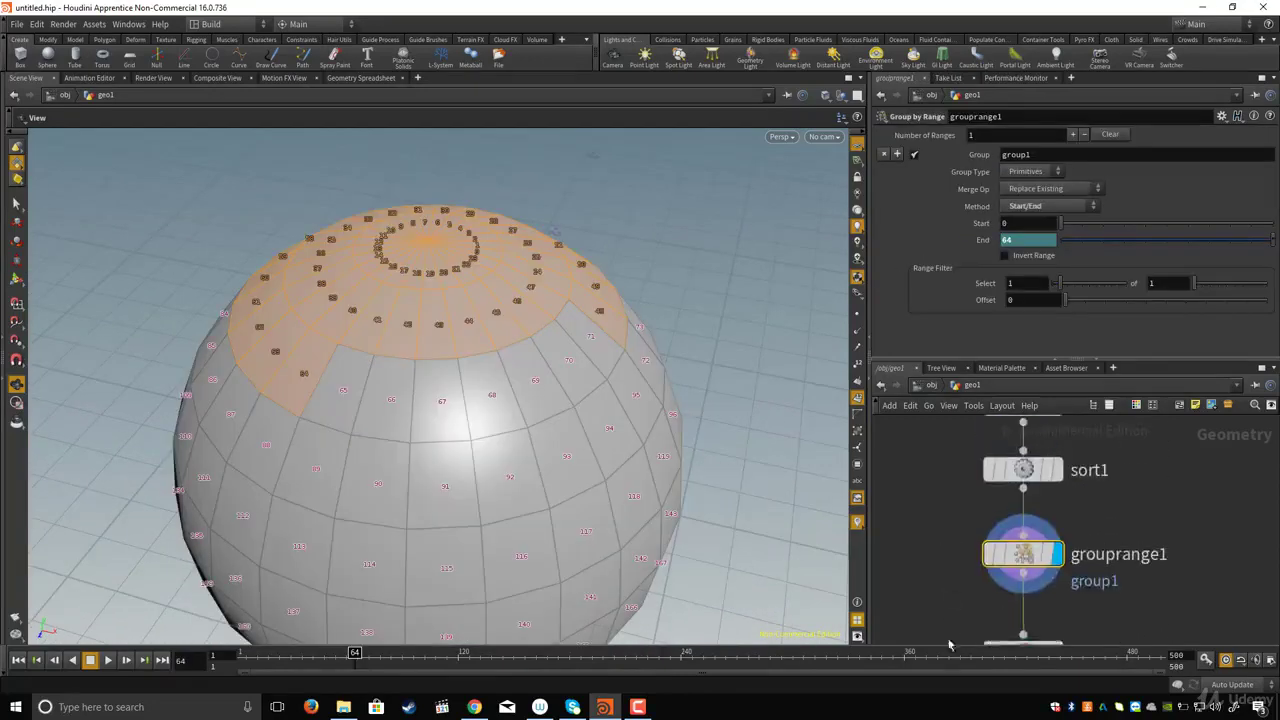
- Display the Sort node's output and the source sphere's output to compare their primitive numbering
middle_drag(929, 511, 929, 605)
click(1058, 566)
click(1057, 562)
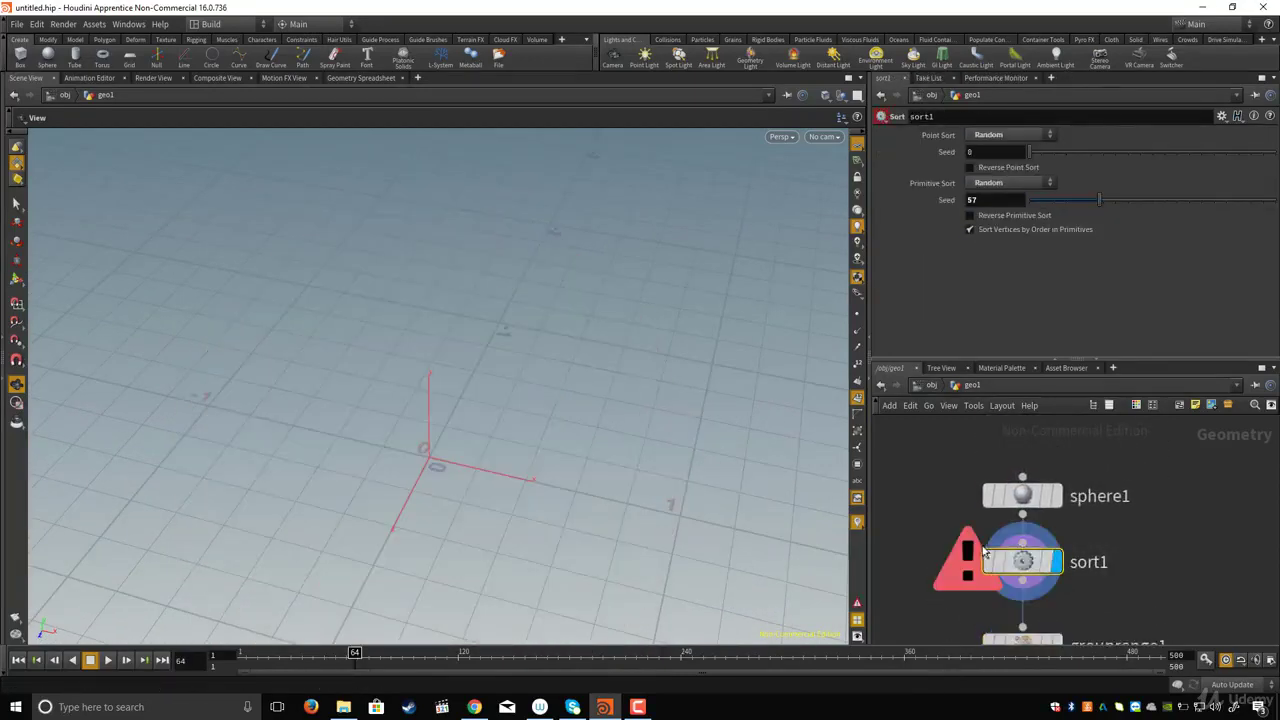
click(1055, 496)
click(1005, 494)
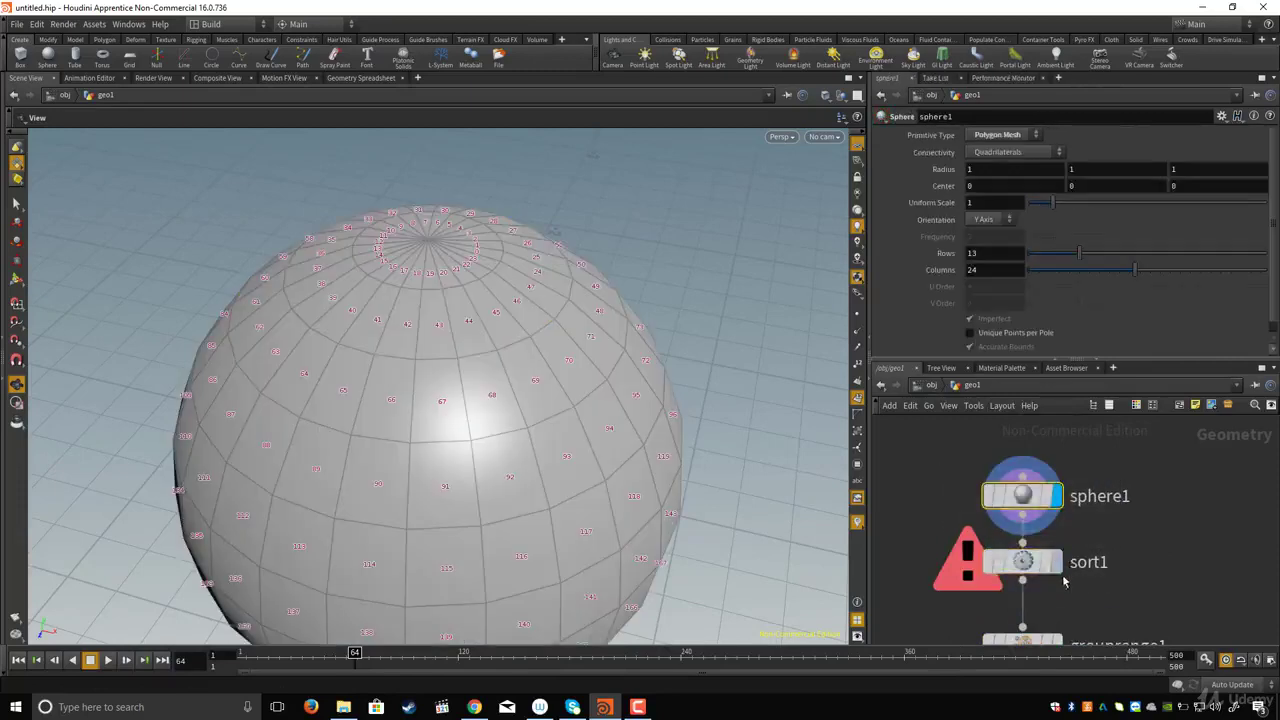
- Display the Sort node's output, set its Point Sort to No Change, and try Primitive Sort By Y and Random
click(1058, 562)
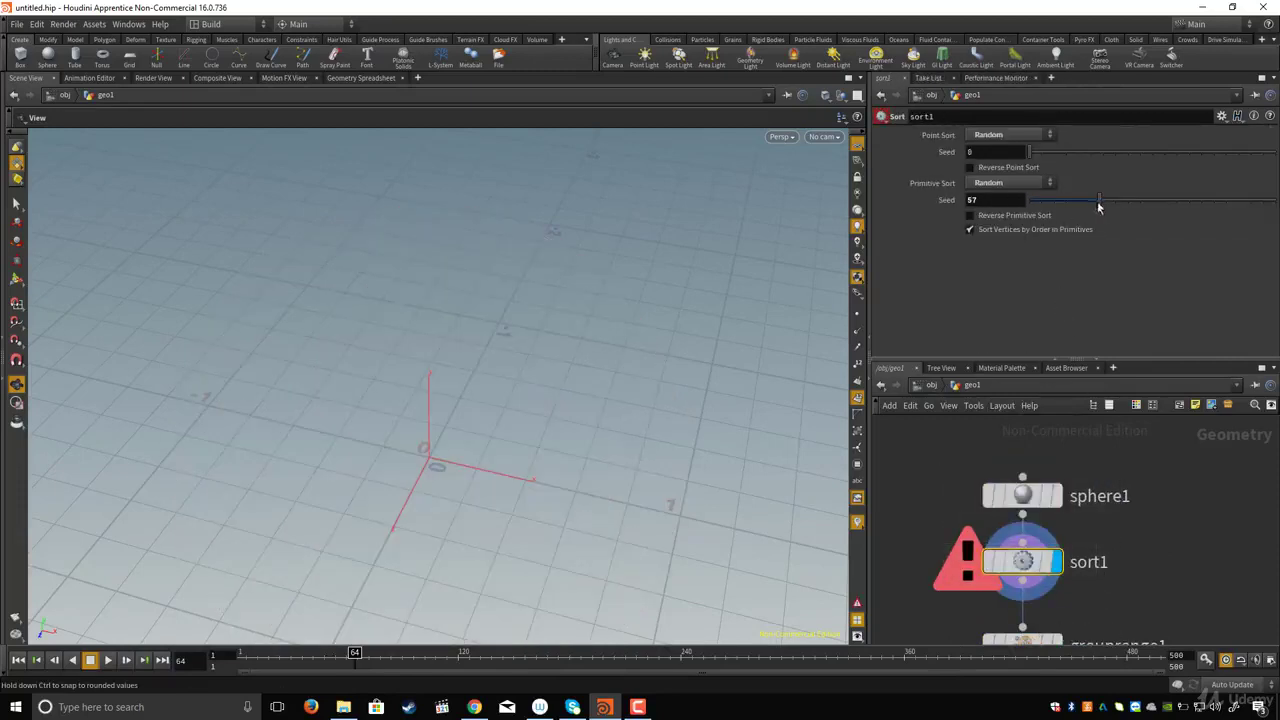
click(1010, 135)
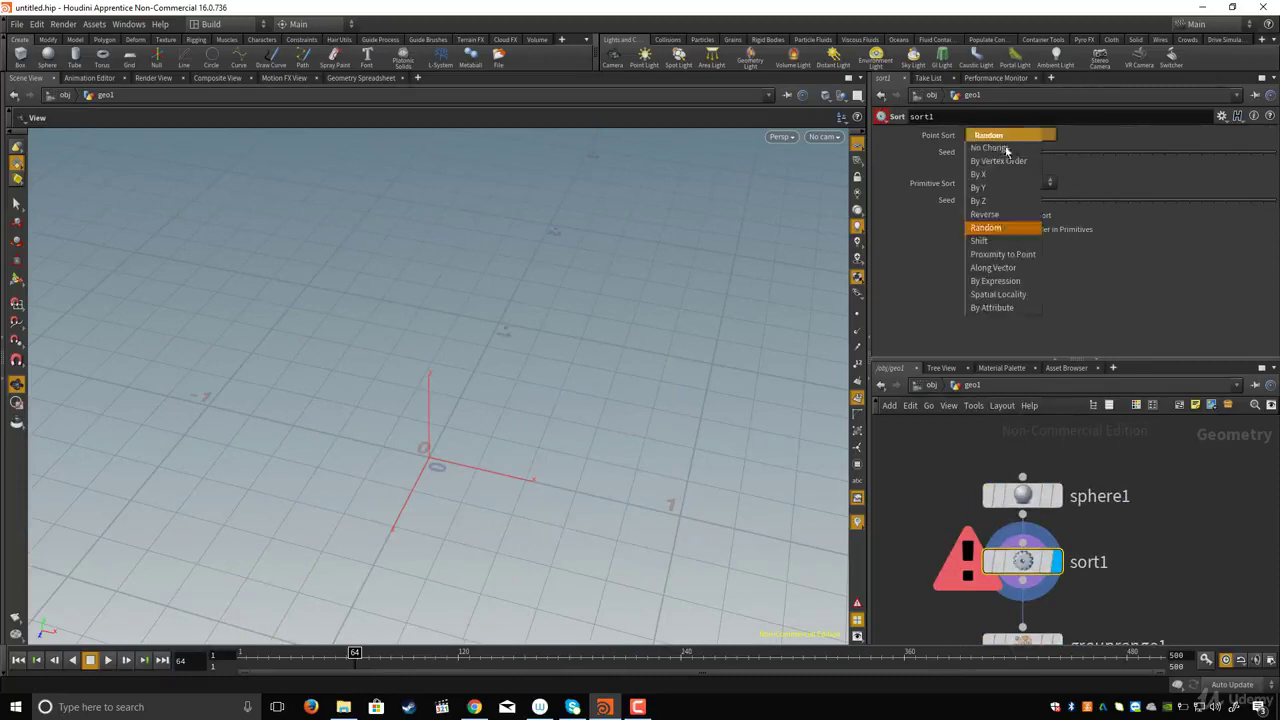
click(1000, 147)
click(1010, 167)
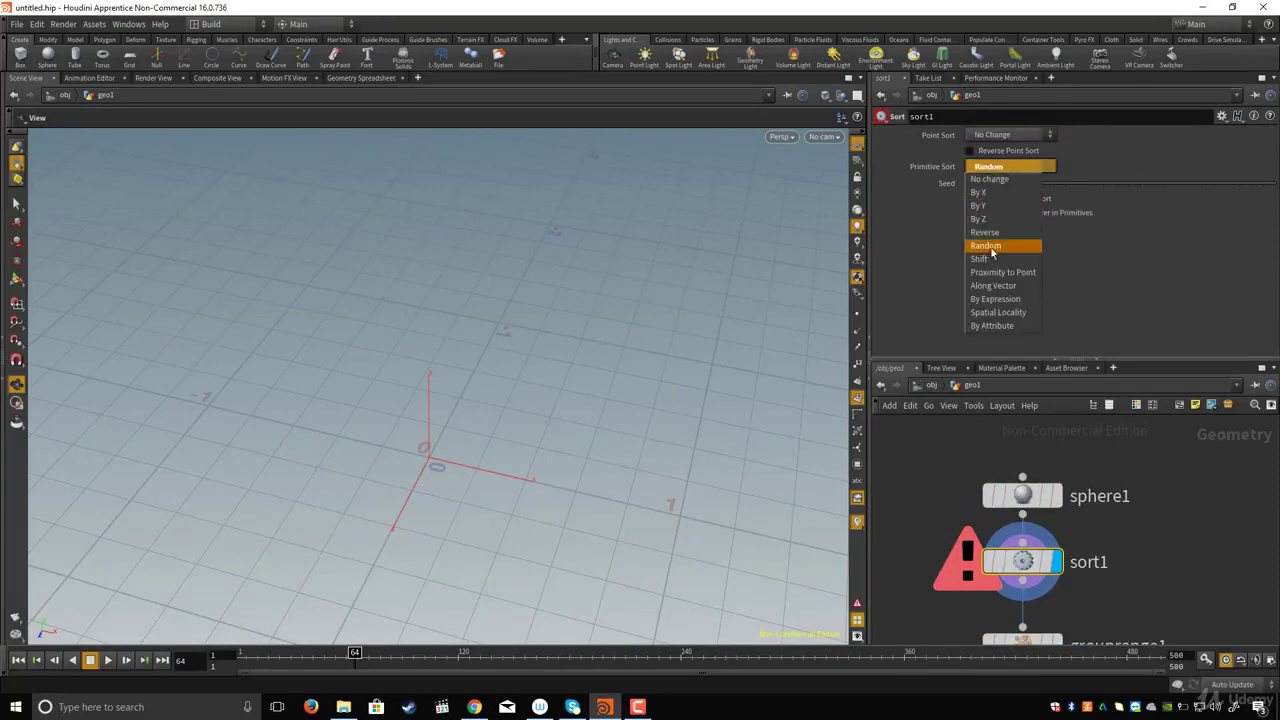
click(998, 205)
click(1007, 168)
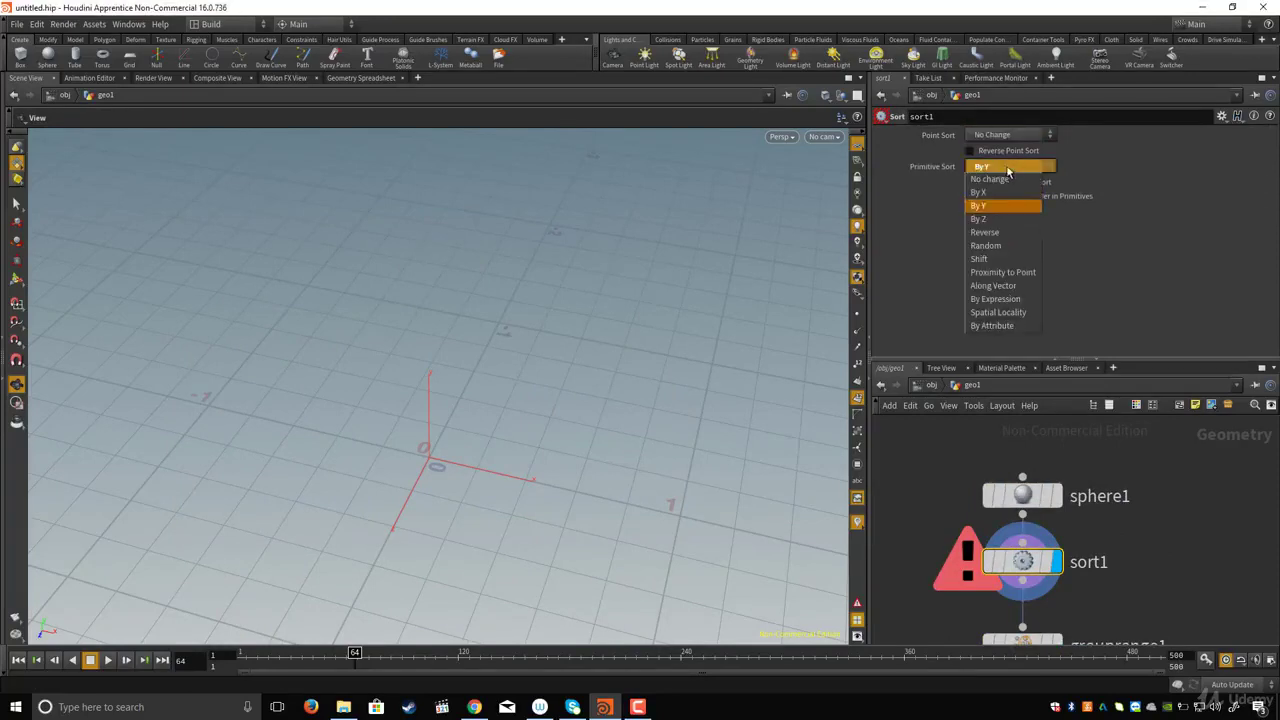
click(986, 245)
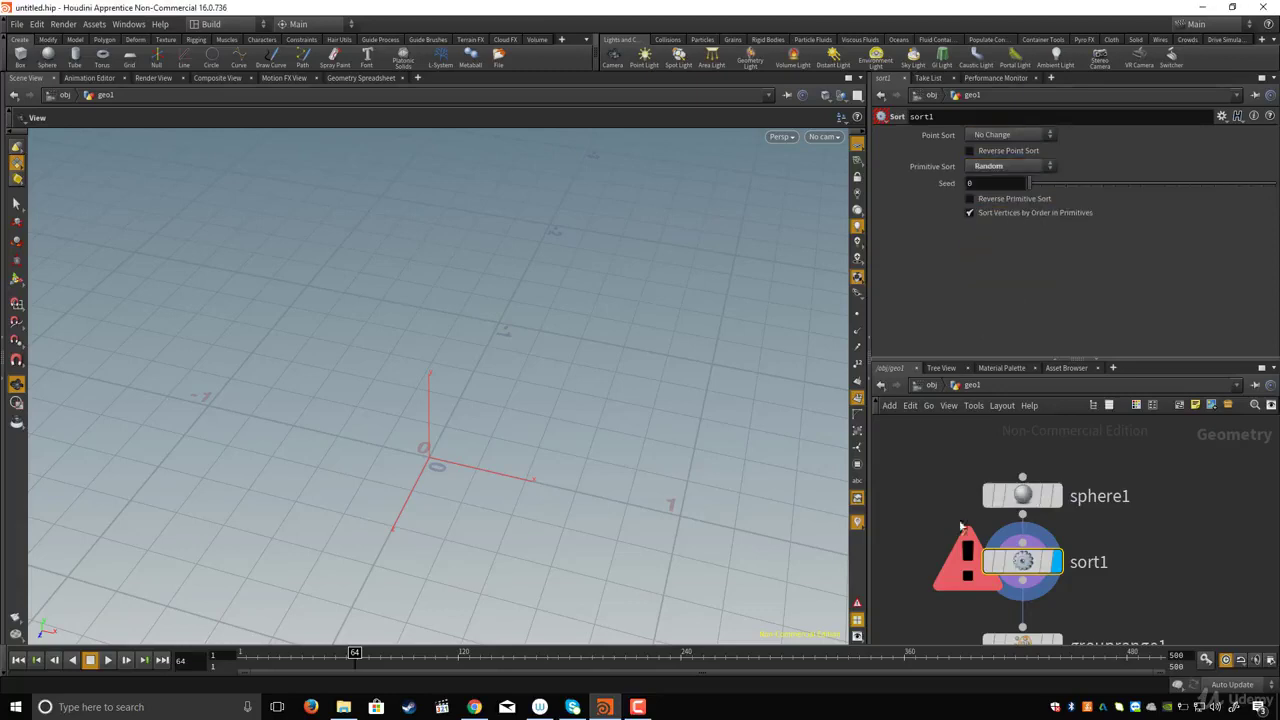
- Try another Point Sort option, return it to No Change, and set the Sort node's Primitive Sort to By X
click(1007, 135)
click(990, 187)
click(1006, 136)
click(1005, 148)
click(1008, 166)
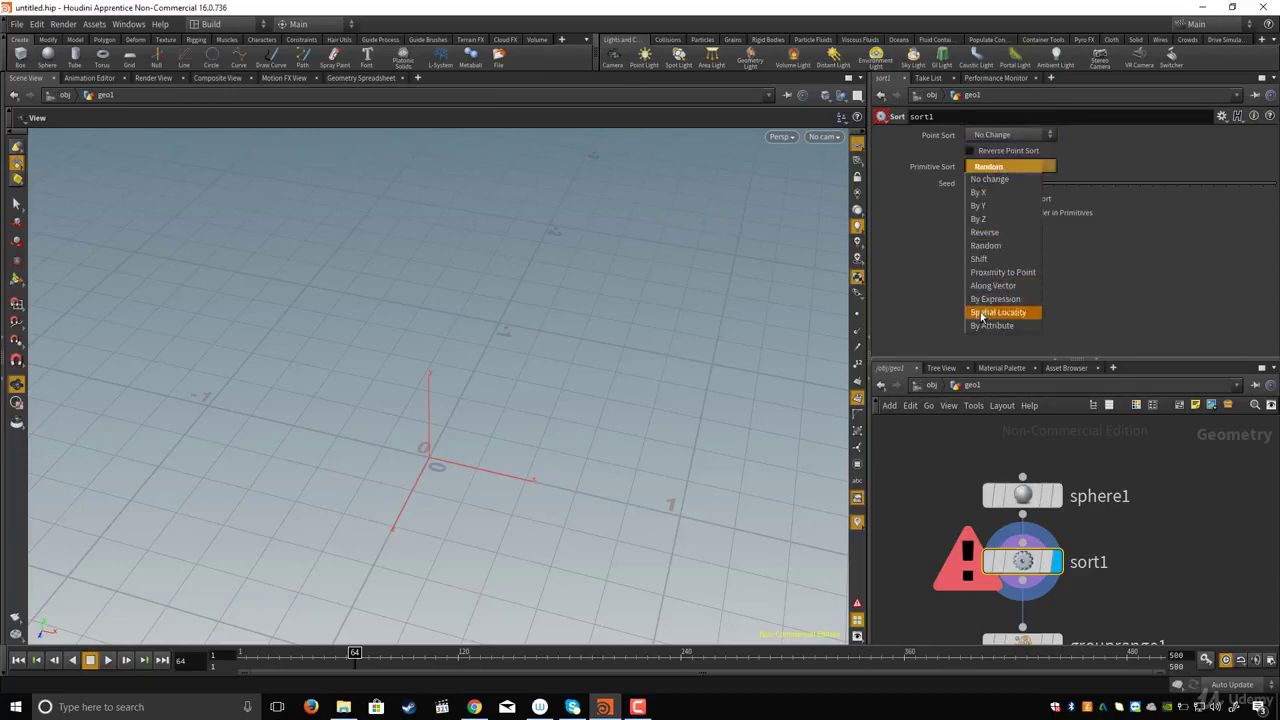
click(923, 220)
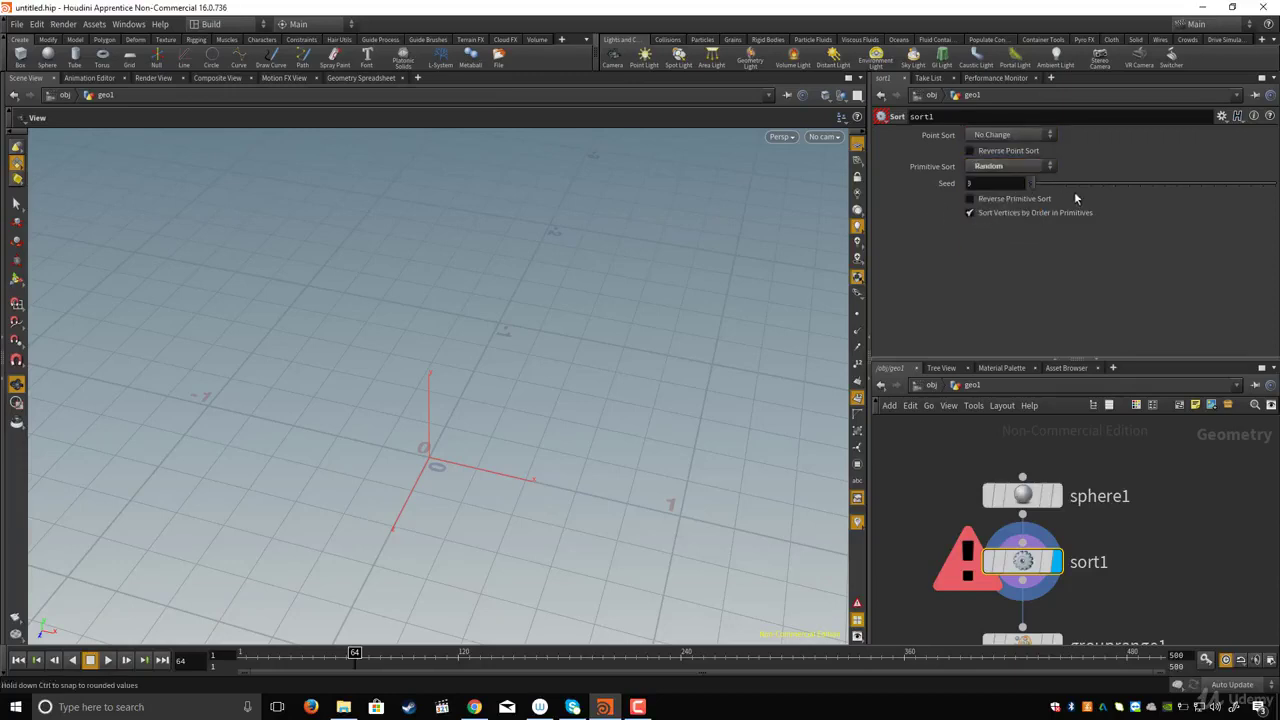
click(1026, 167)
click(990, 192)
drag(743, 443, 437, 358)
middle_drag(1151, 582, 1157, 503)
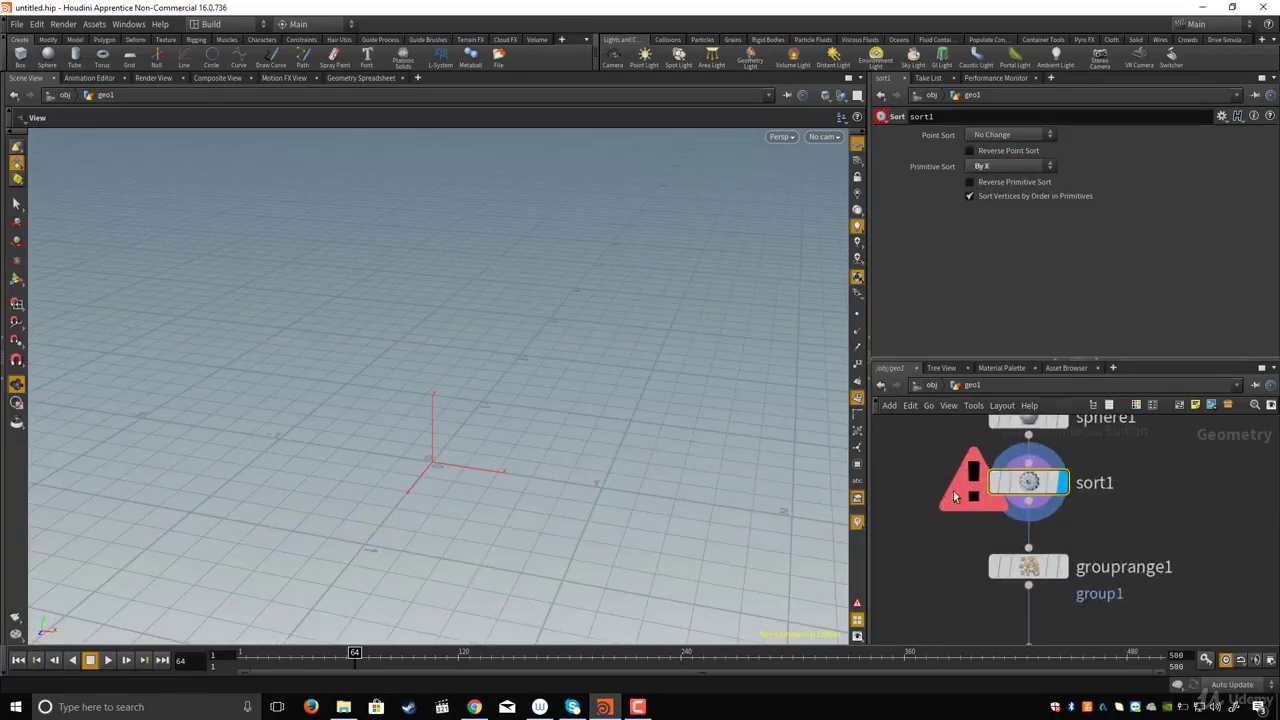
- Replace the faulty Sort node with a new one between the sphere and the Group by Range node, and display its output
key(Delete)
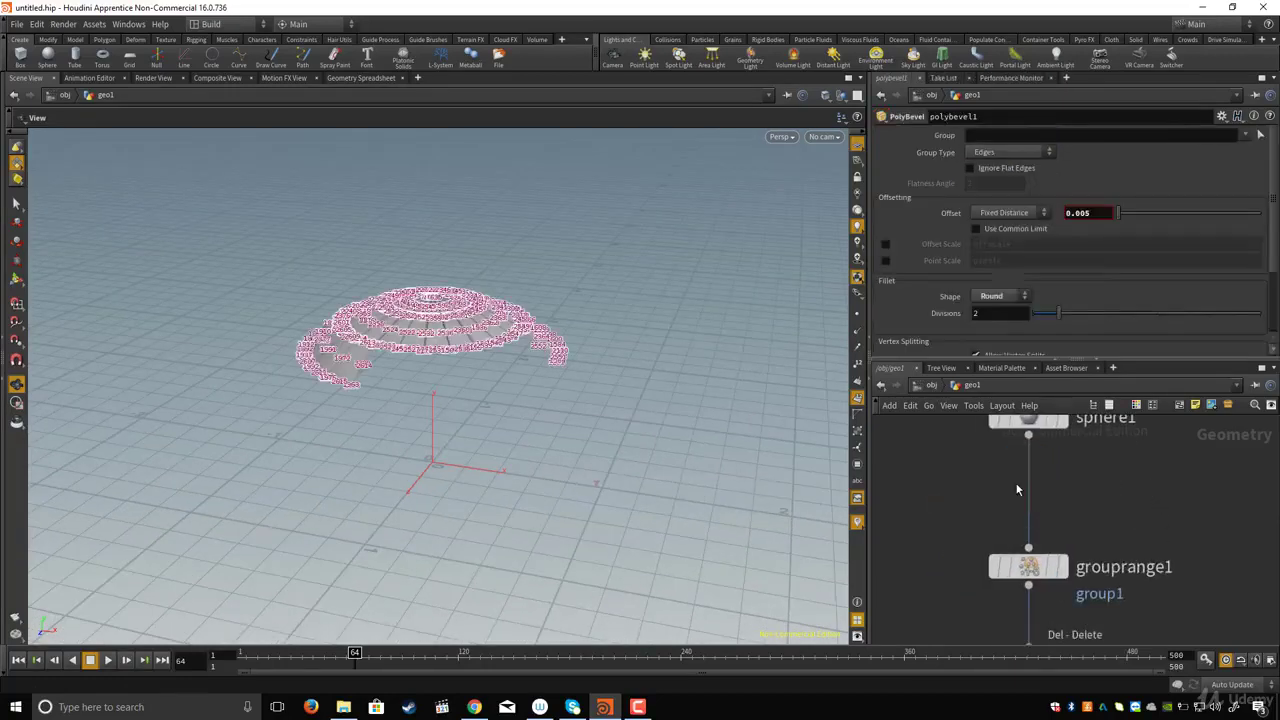
key(Tab)
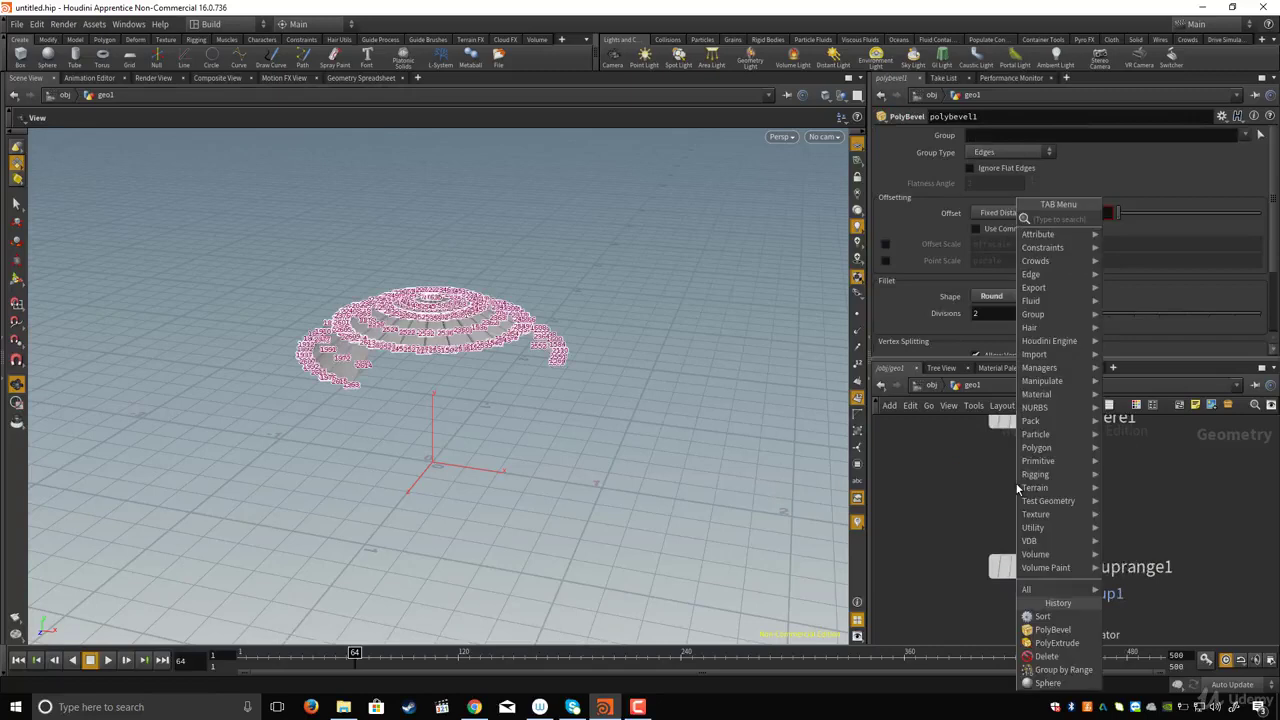
key(Return)
click(1017, 486)
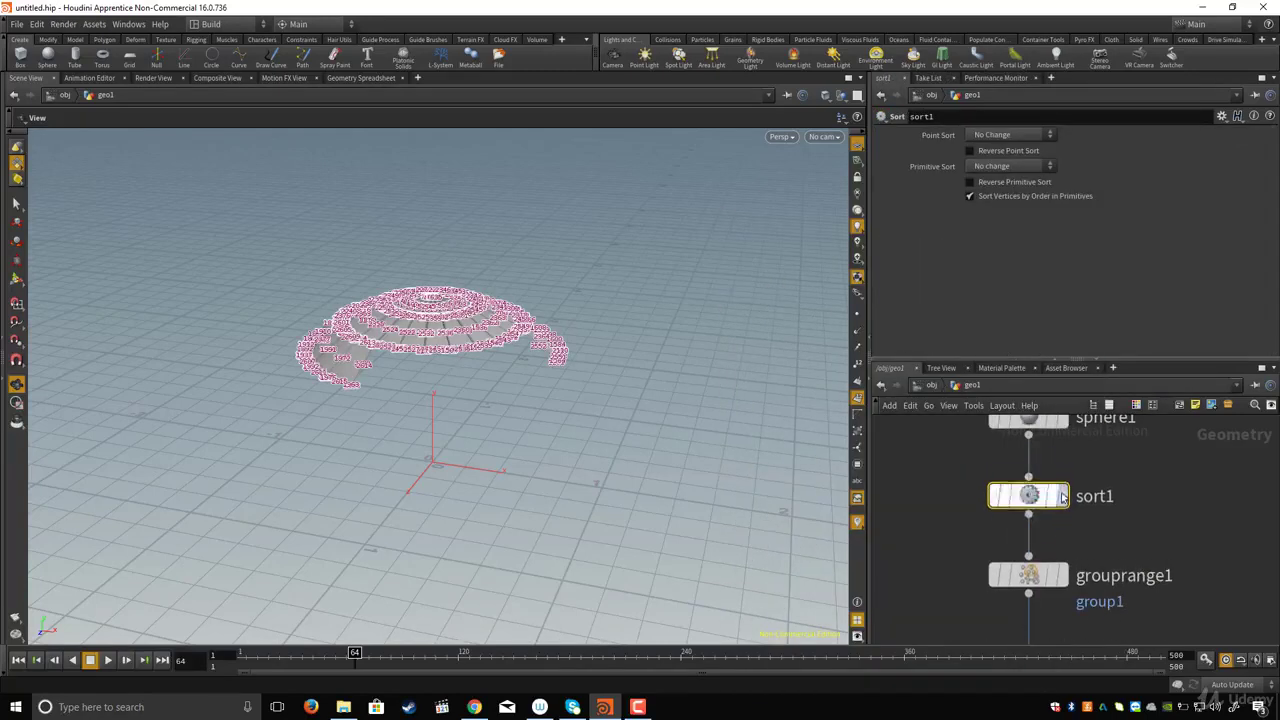
click(1062, 497)
- Try the new Sort node's Primitive Sort as By Y and inspect the sphere's primitive numbering
scroll(533, 362, up, 3)
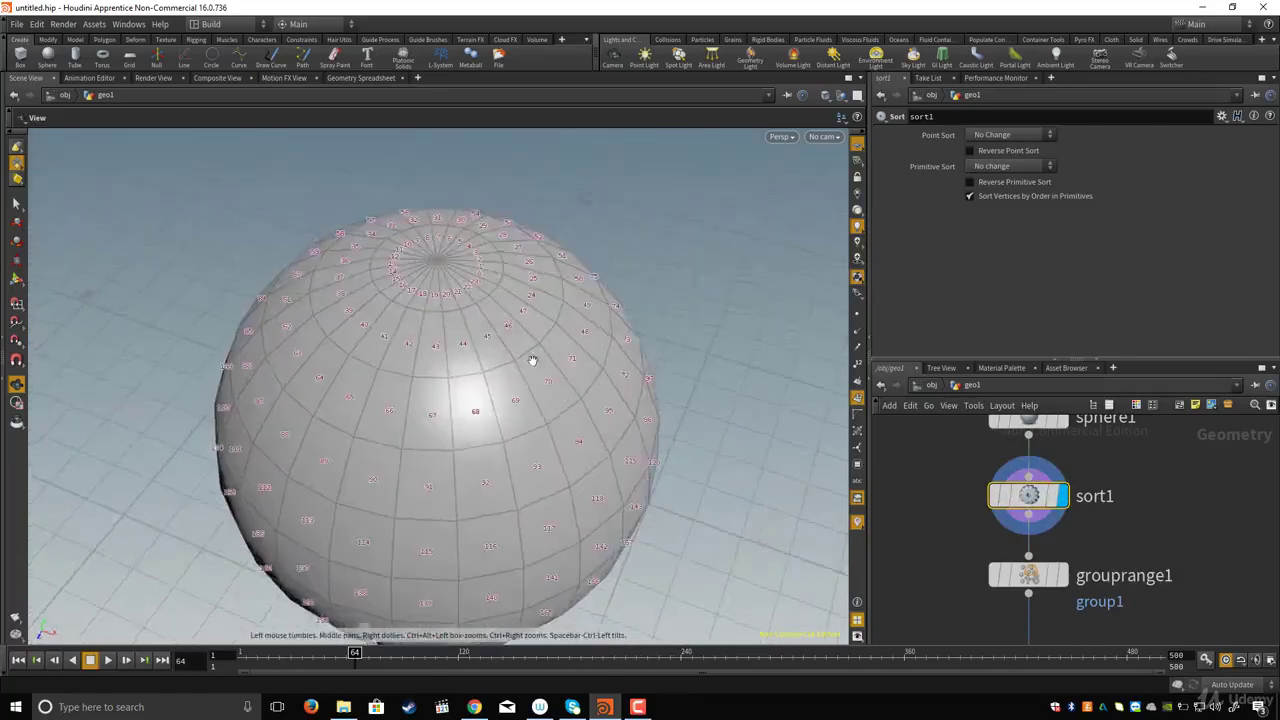
scroll(533, 362, up, 5)
click(1005, 166)
click(980, 222)
scroll(497, 349, down, 2)
scroll(497, 349, down, 2)
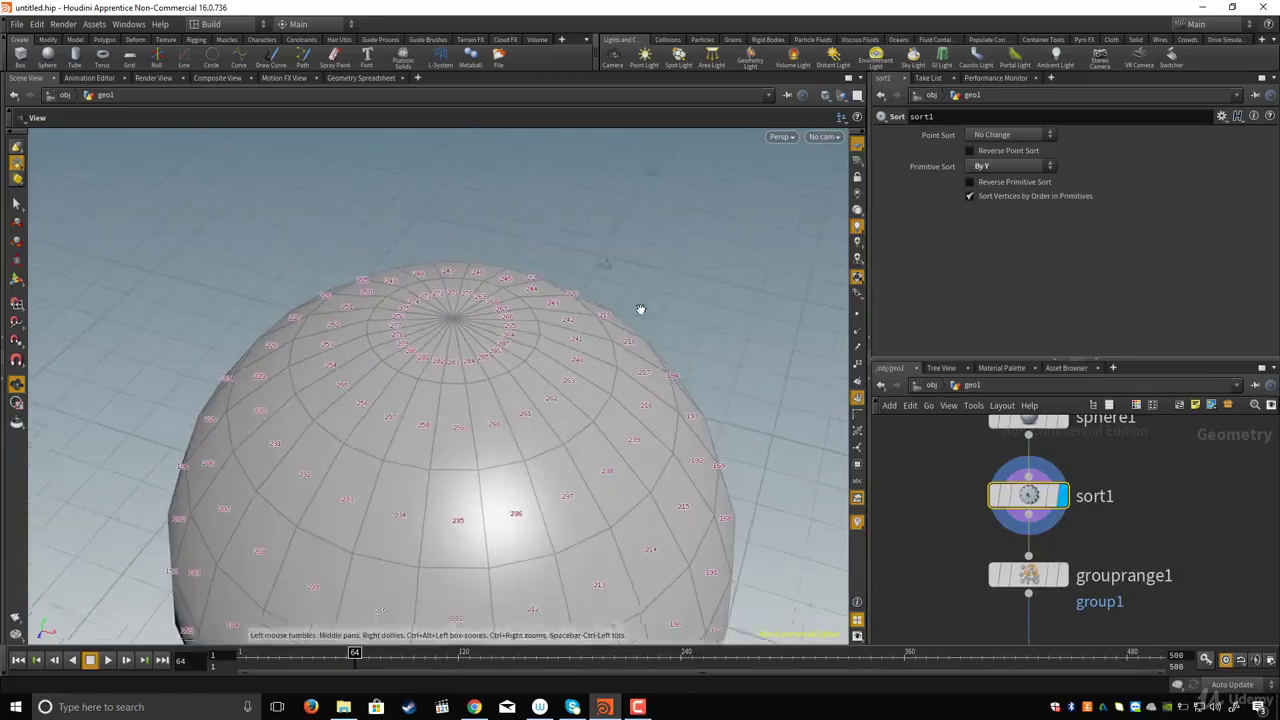
- Set the Sort node's Primitive Sort to Random and check the primitive numbering across the sphere
click(1000, 164)
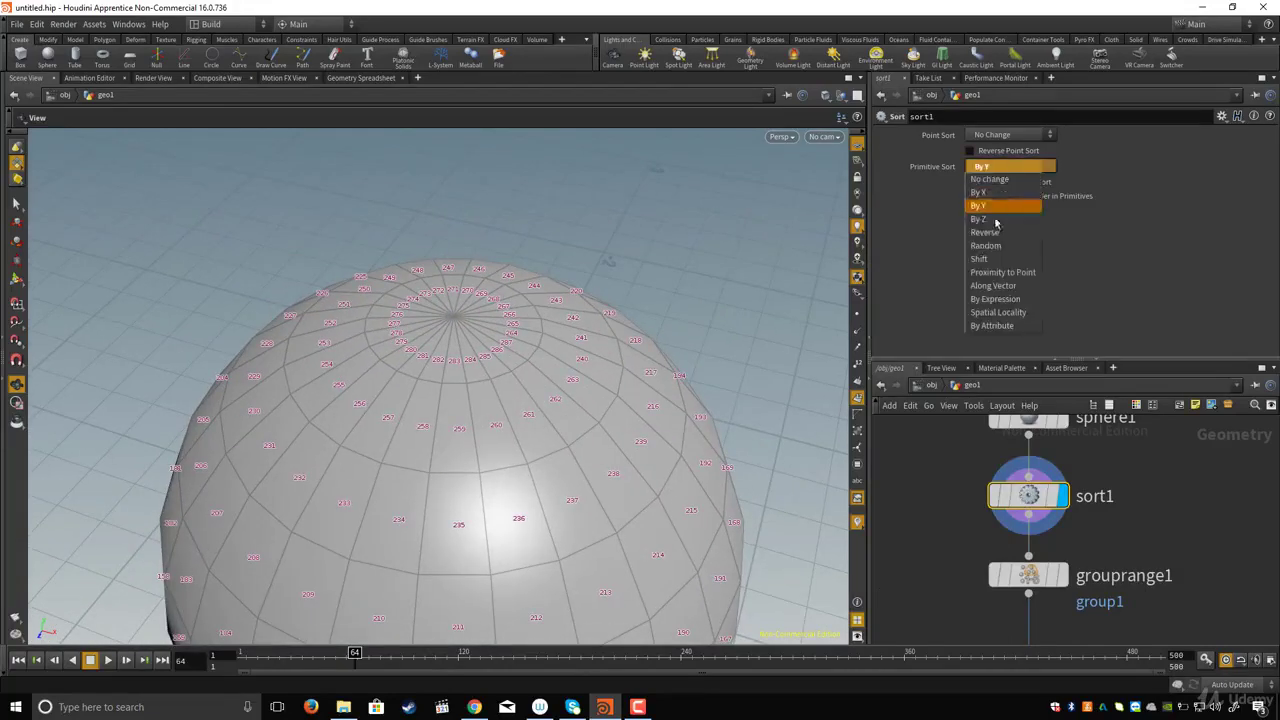
click(1000, 233)
scroll(517, 403, down, 3)
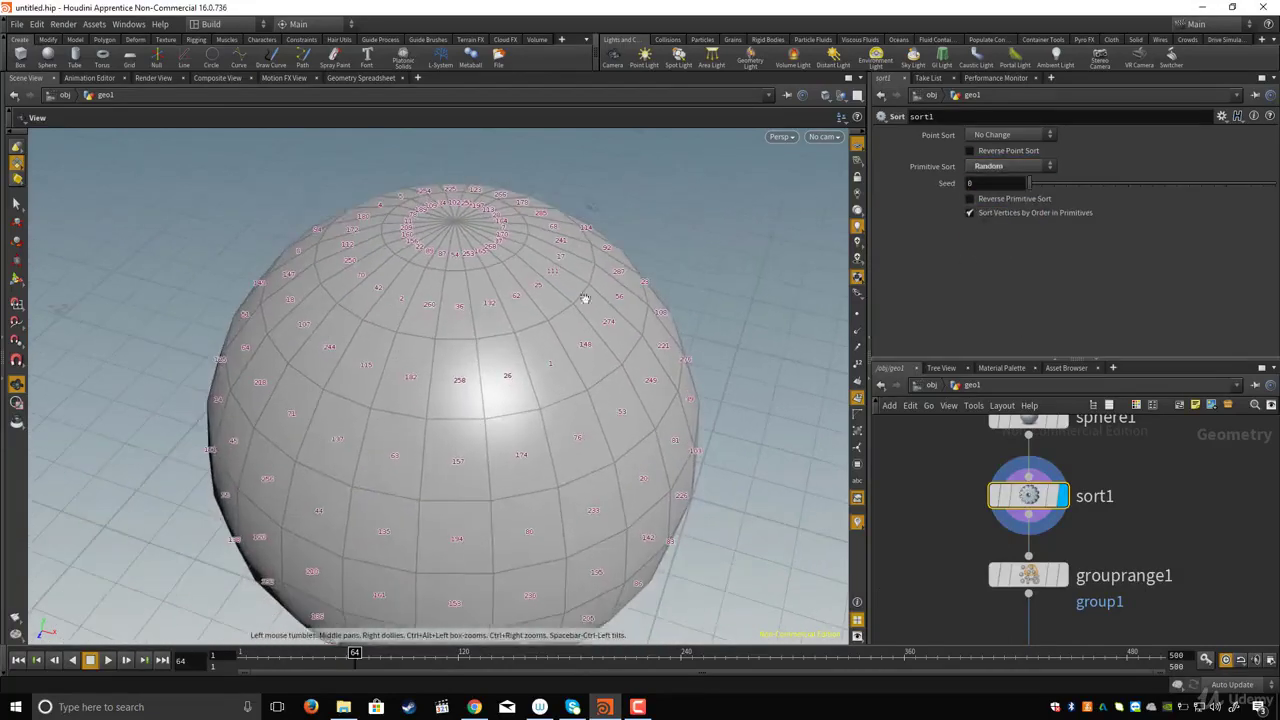
scroll(965, 505, down, 2)
- Display the PolyBevel node's output, check the panels at other frames, and hide the primitive numbers
middle_drag(1024, 484, 1017, 473)
middle_drag(947, 545, 945, 425)
click(1036, 540)
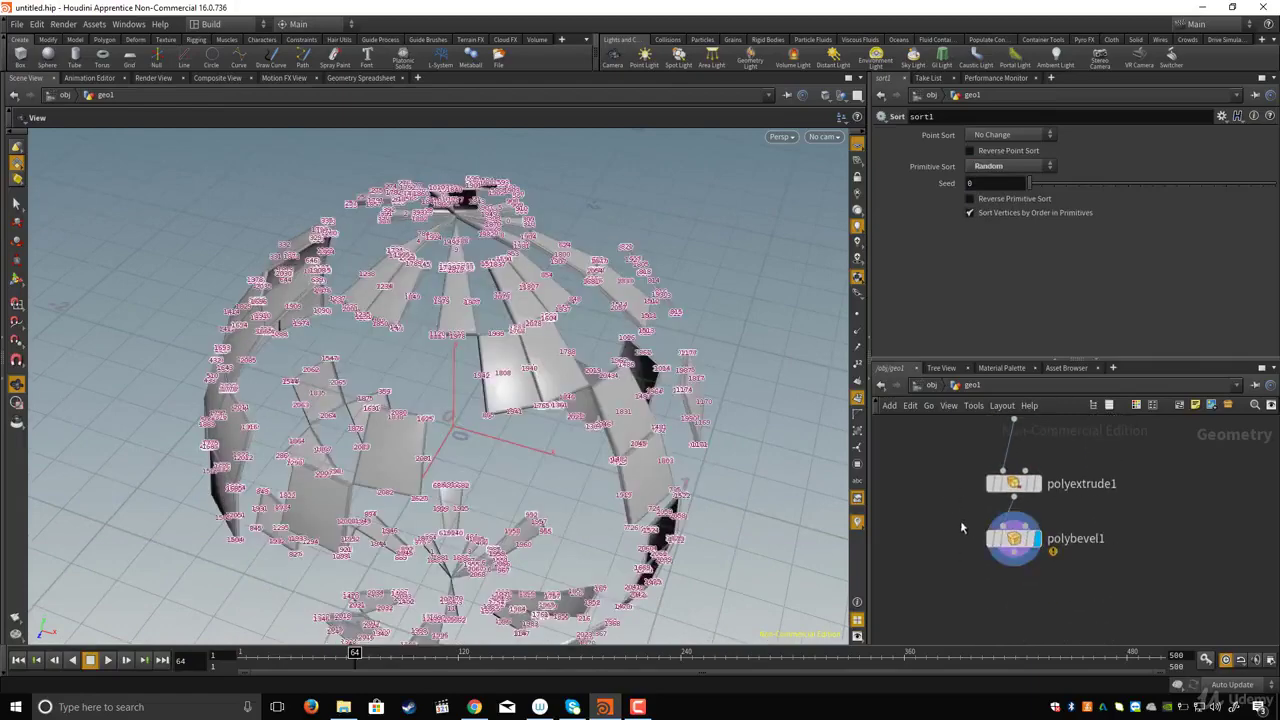
middle_drag(926, 514, 913, 560)
drag(601, 482, 614, 449)
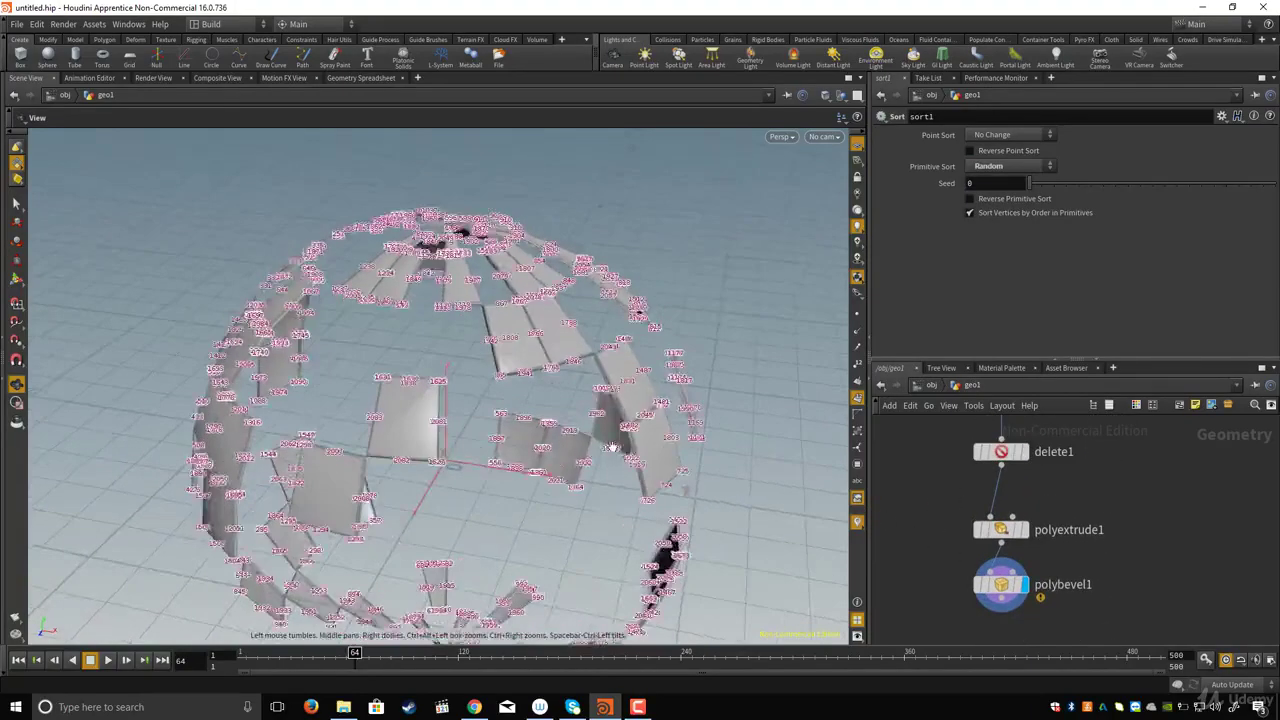
right_drag(614, 449, 335, 620)
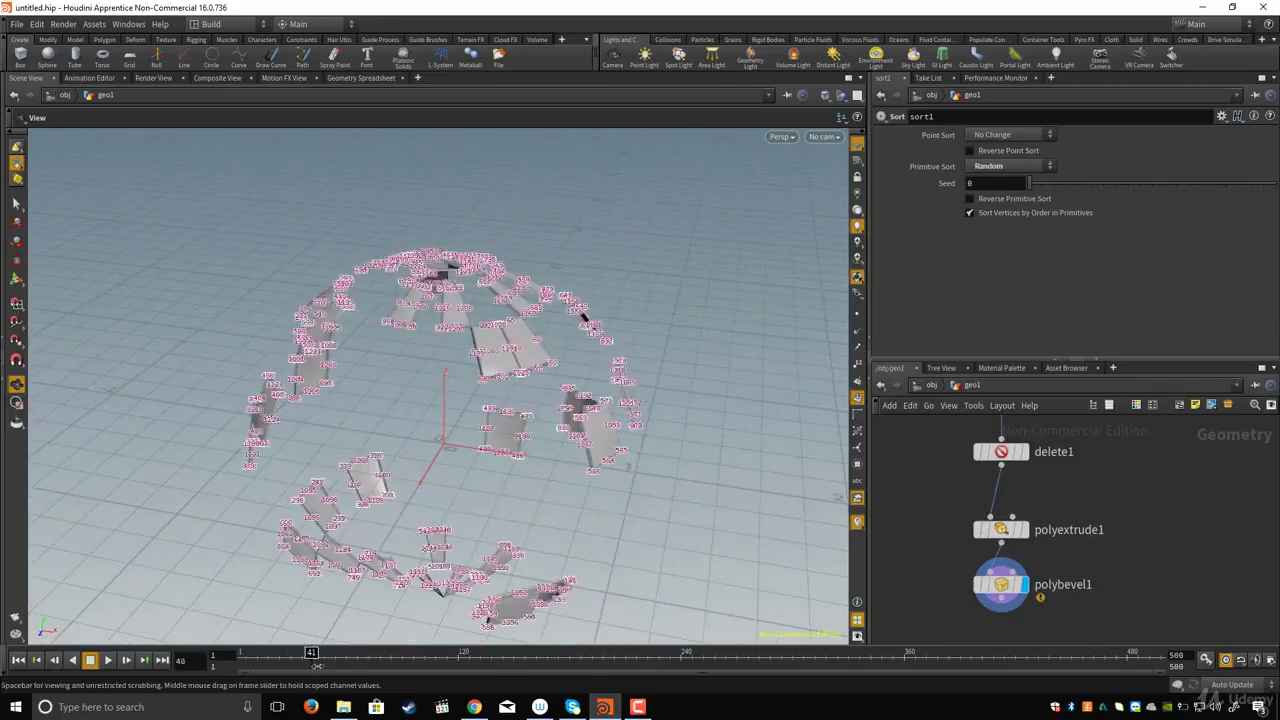
click(857, 396)
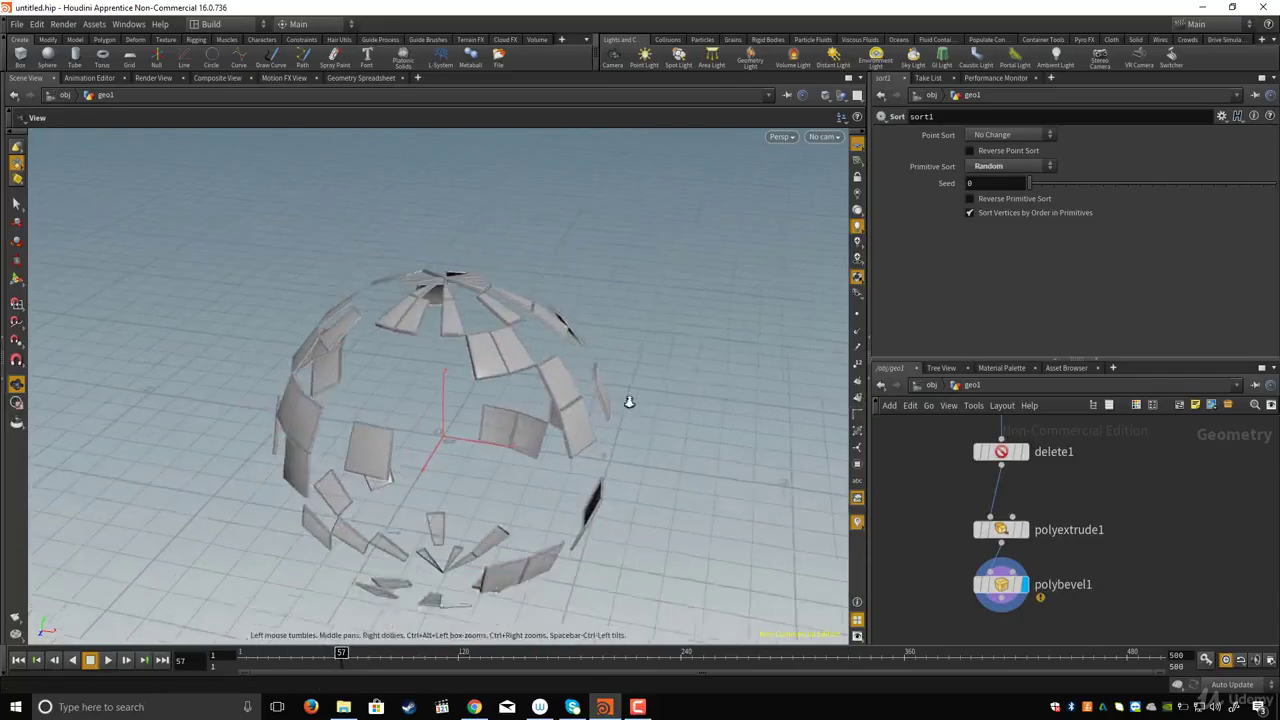
- Play the animation from the start to watch the panels appear in random order, then stop playback
drag(276, 657, 84, 664)
click(108, 661)
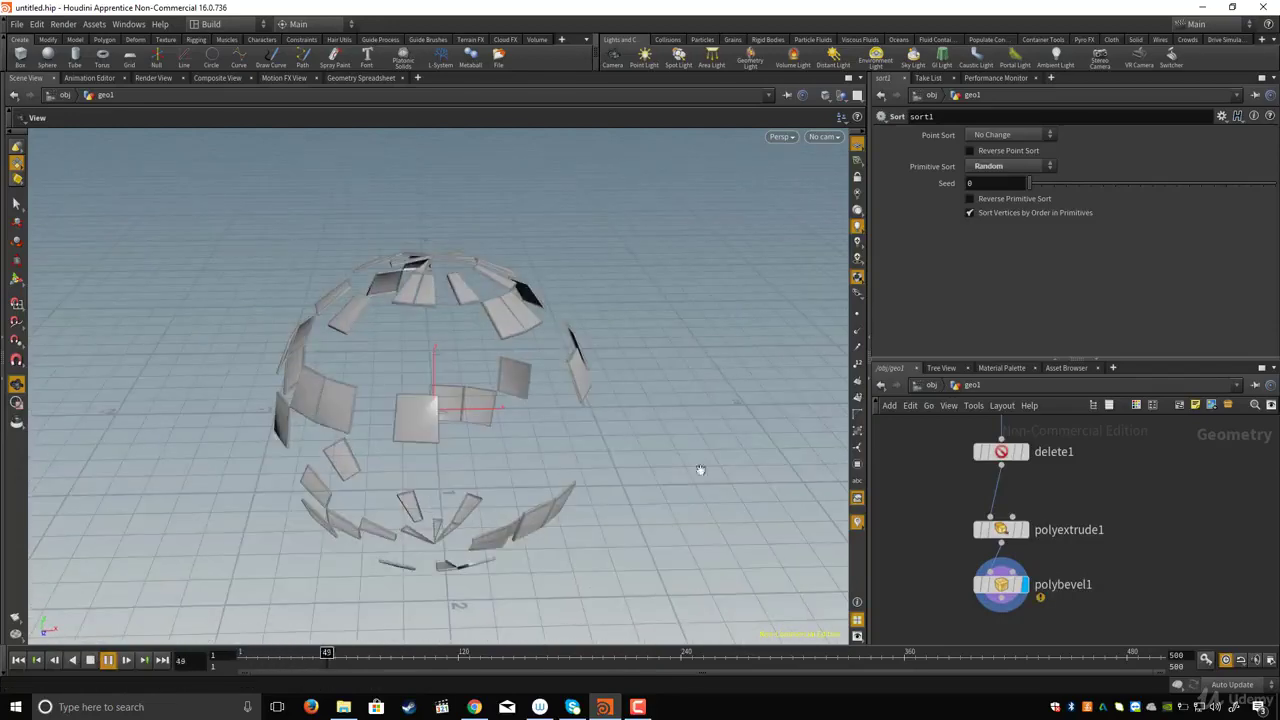
middle_drag(918, 467, 950, 498)
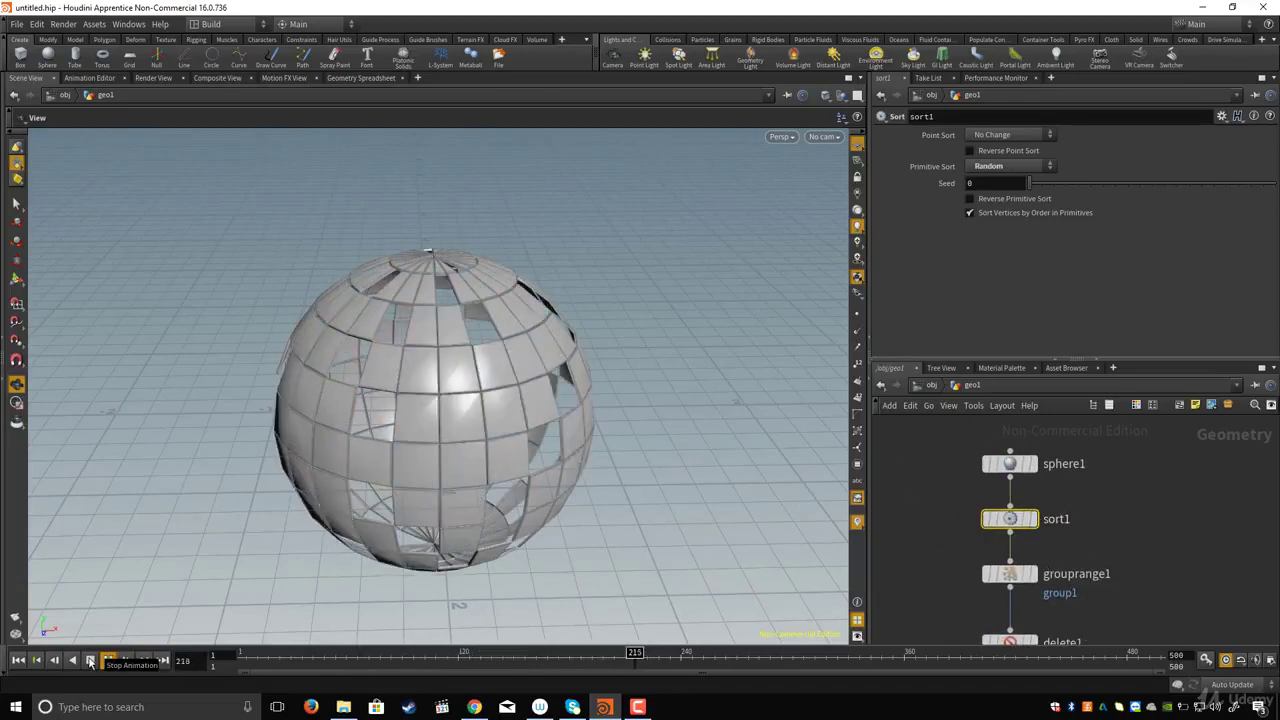
click(90, 663)
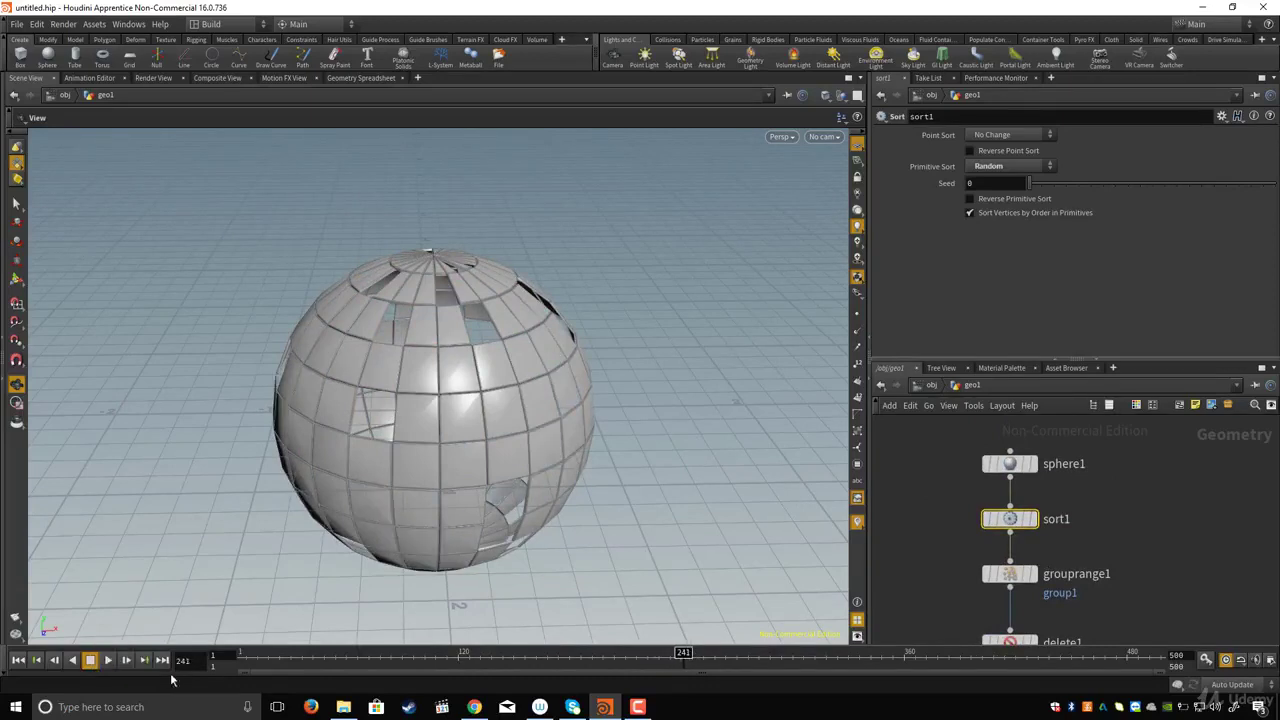
- Return to frame 1, render a flipbook of the viewport with the default settings, and play it back in MPlay
drag(288, 656, 31, 630)
click(17, 621)
drag(205, 392, 781, 178)
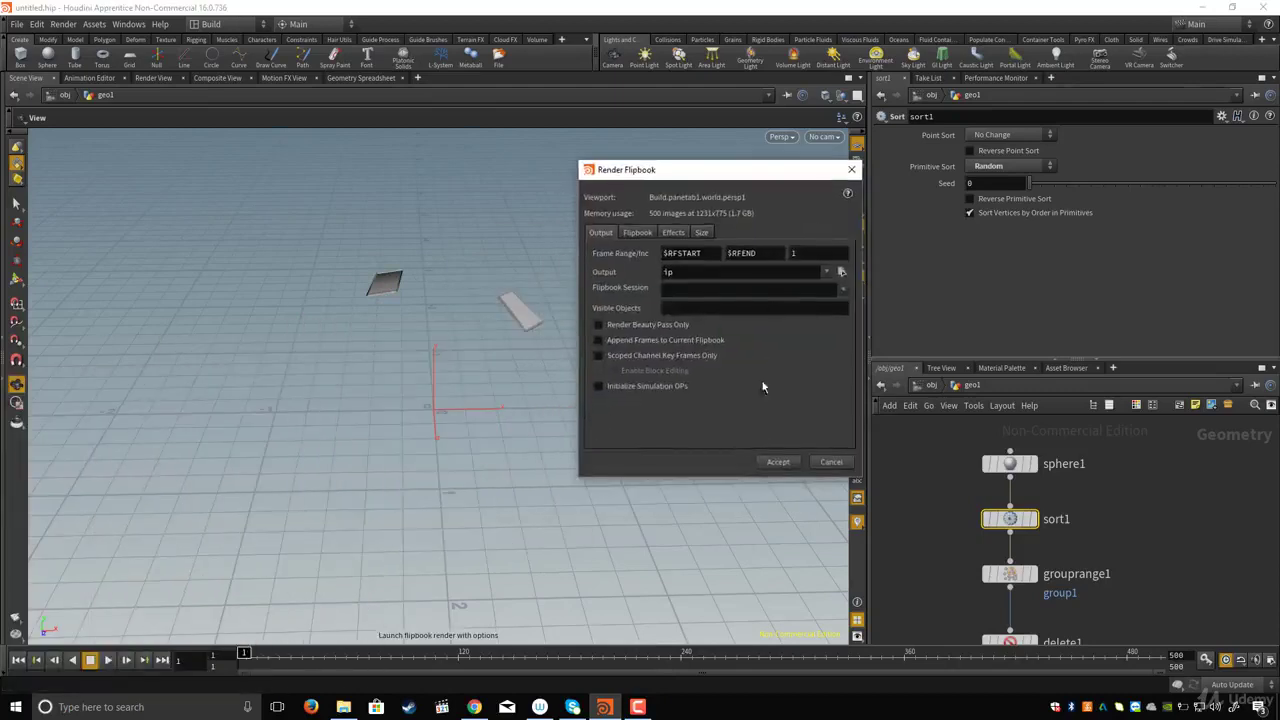
click(778, 462)
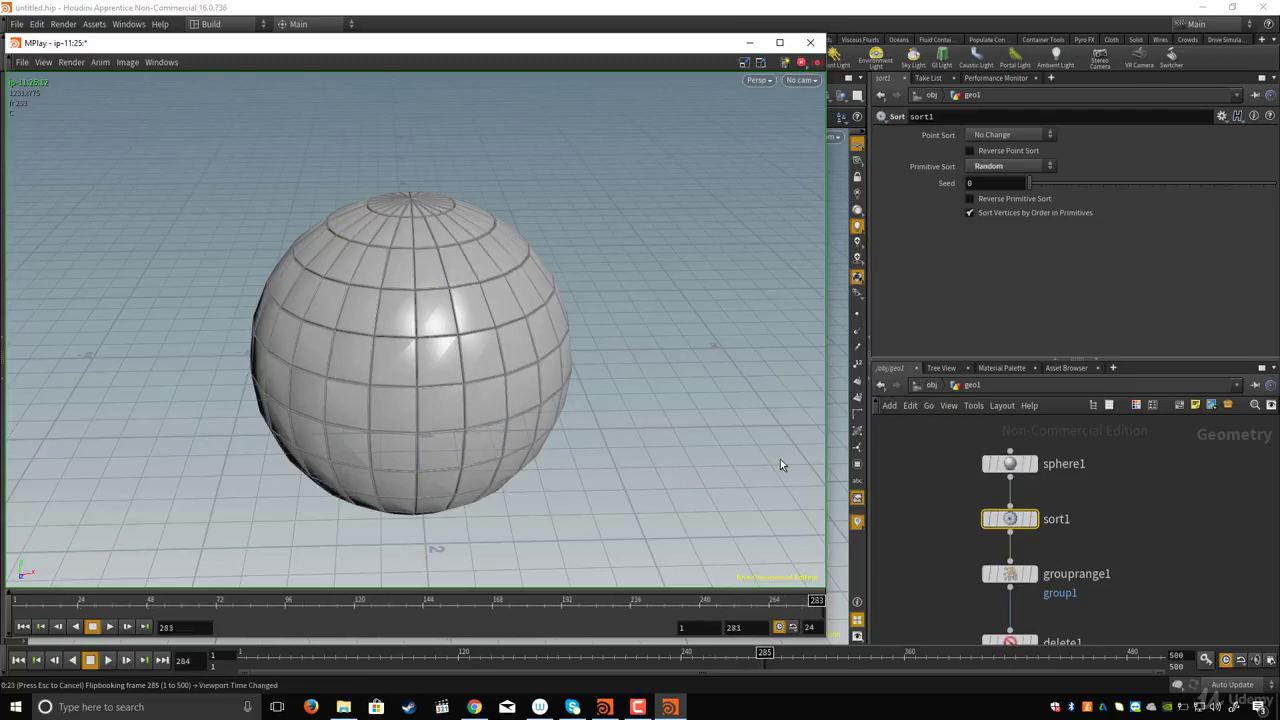
click(111, 627)
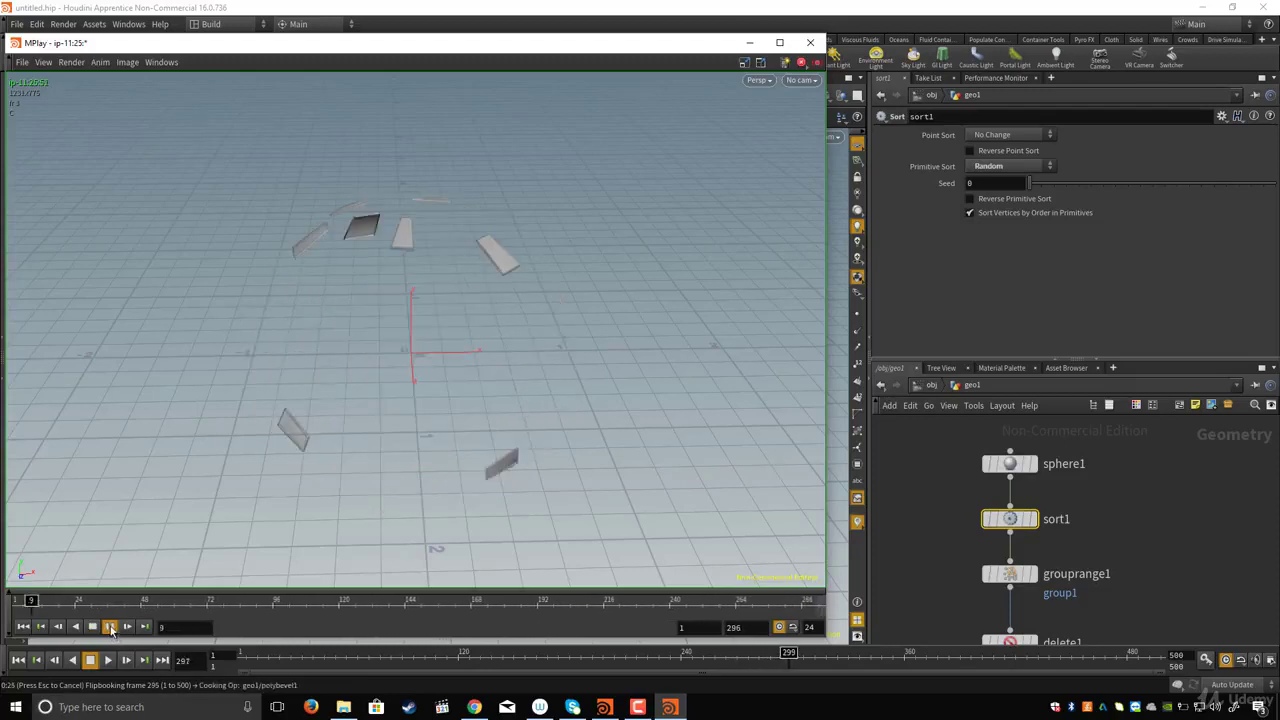